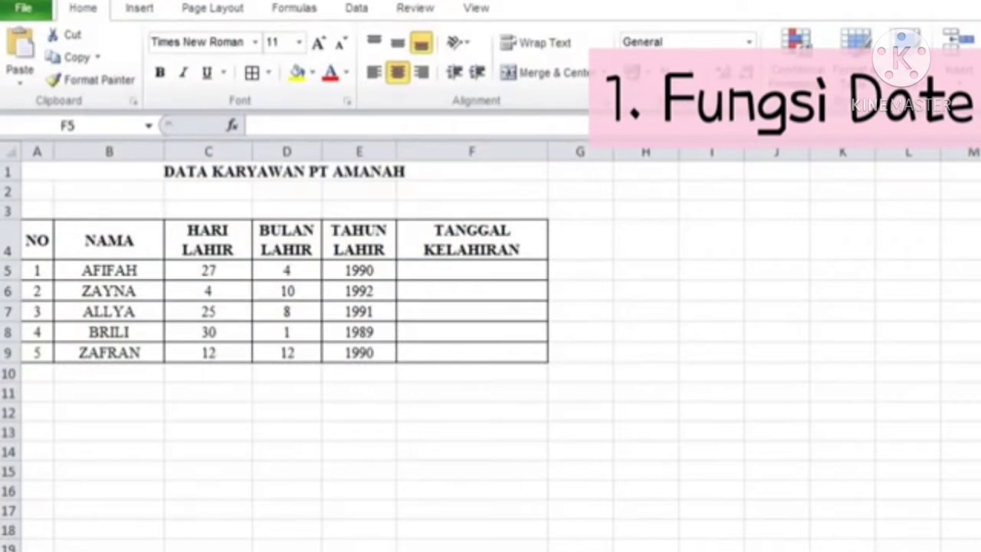
# - Review the name, birth day, birth month and birth year entries in the employee table
pyautogui.click(108, 271)
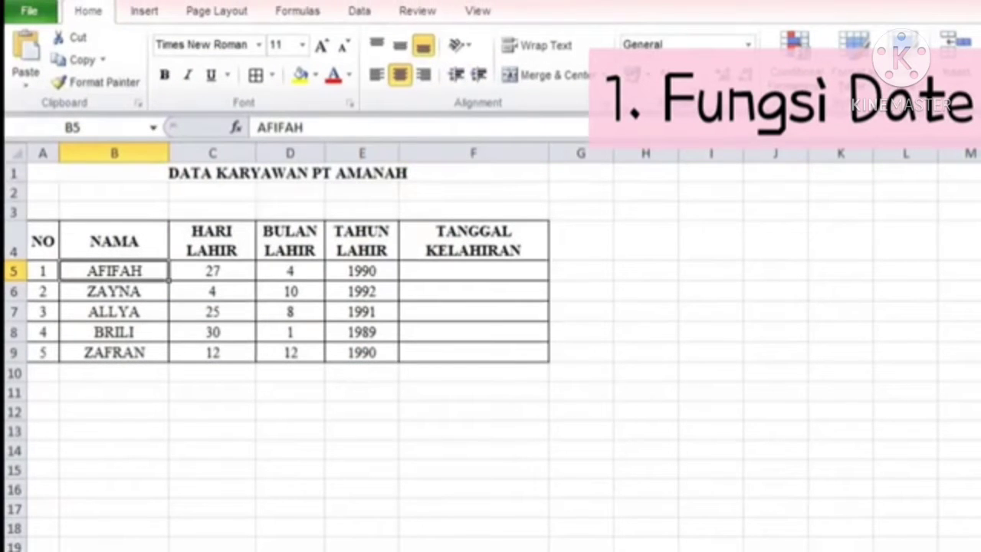
pyautogui.click(225, 268)
pyautogui.click(216, 288)
pyautogui.moveTo(278, 292); pyautogui.dragTo(284, 285)
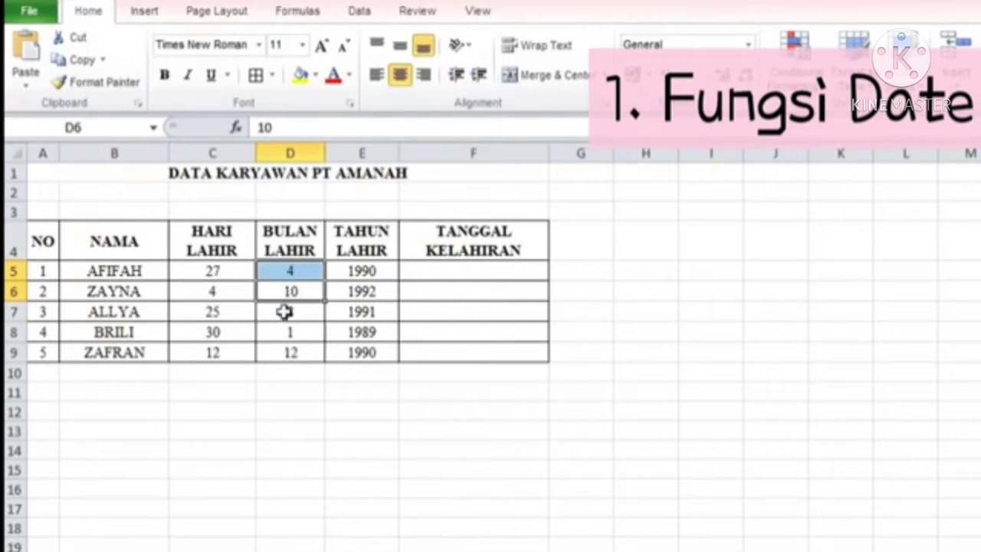
pyautogui.click(286, 312)
pyautogui.click(356, 270)
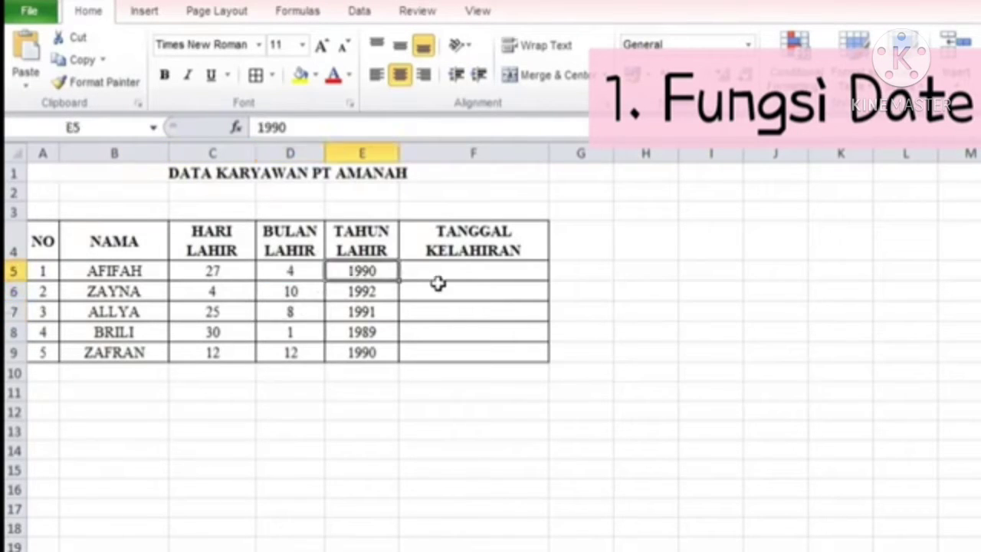
# - Insert the DATE function from the Date & Time category into F5, the first TANGGAL KELAHIRAN cell
pyautogui.click(455, 275)
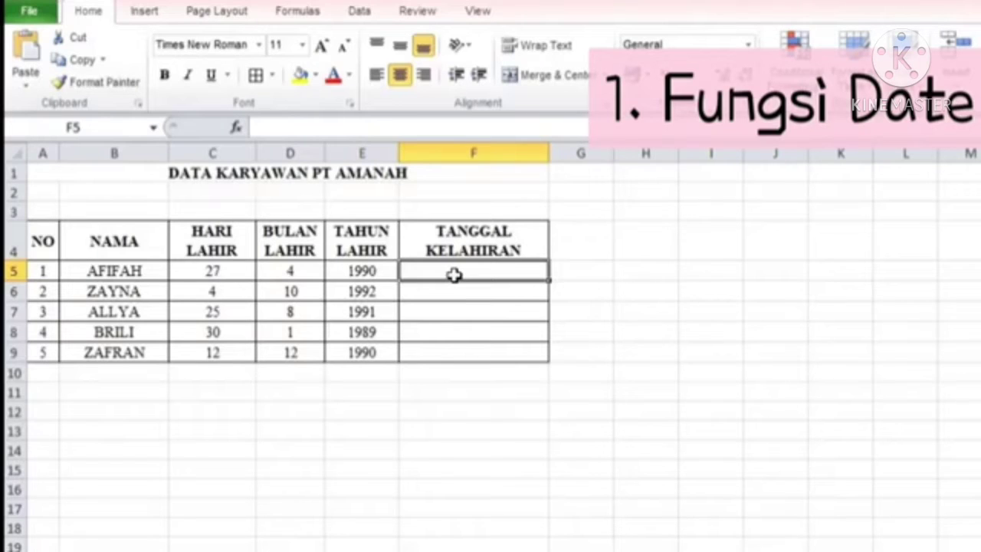
pyautogui.click(237, 131)
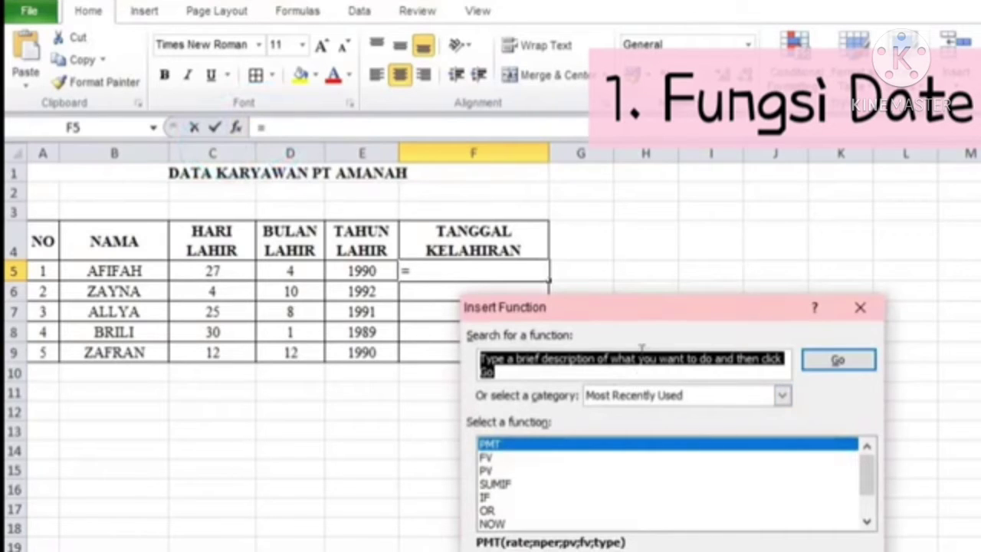
pyautogui.click(782, 395)
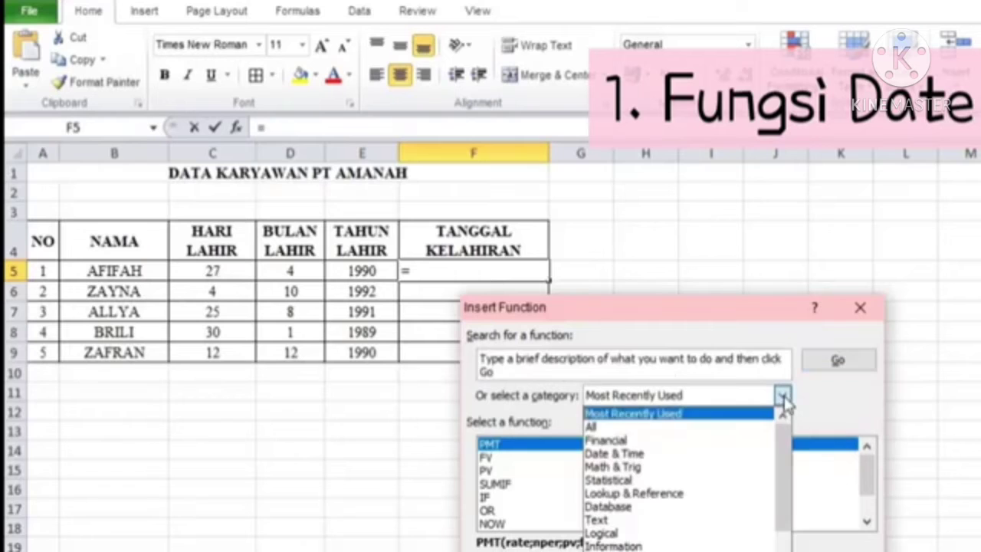
pyautogui.click(664, 455)
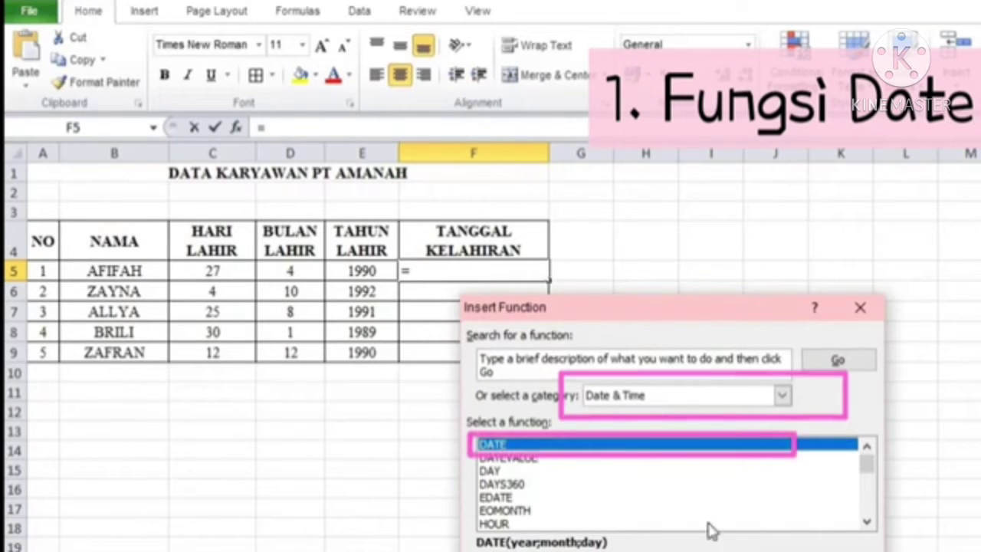
pyautogui.click(757, 550)
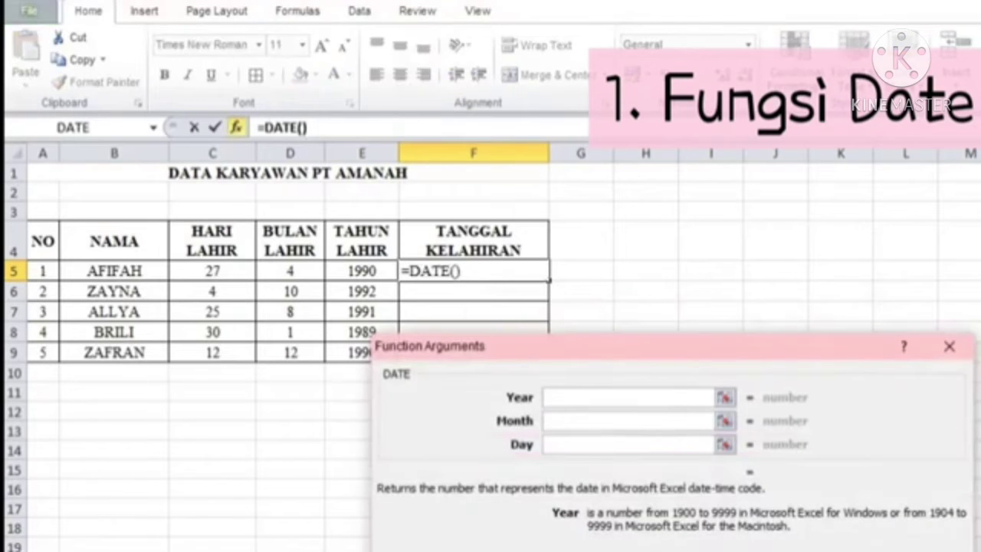
# - Set the DATE arguments to Year E5, Month D5 and Day C5, and fill the formula down the TANGGAL KELAHIRAN column
pyautogui.moveTo(642, 357); pyautogui.dragTo(776, 308)
pyautogui.moveTo(831, 273); pyautogui.dragTo(831, 237)
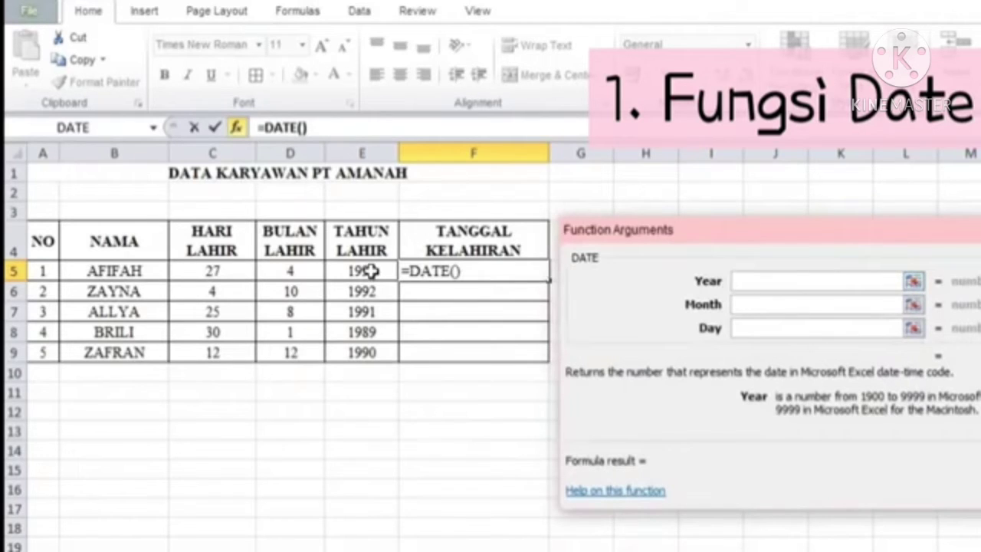
pyautogui.click(371, 270)
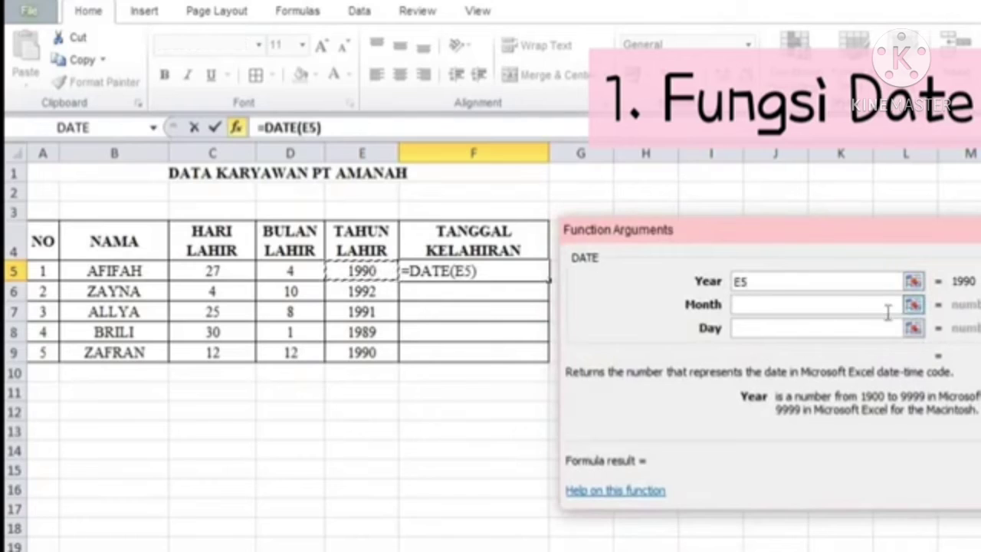
pyautogui.click(849, 304)
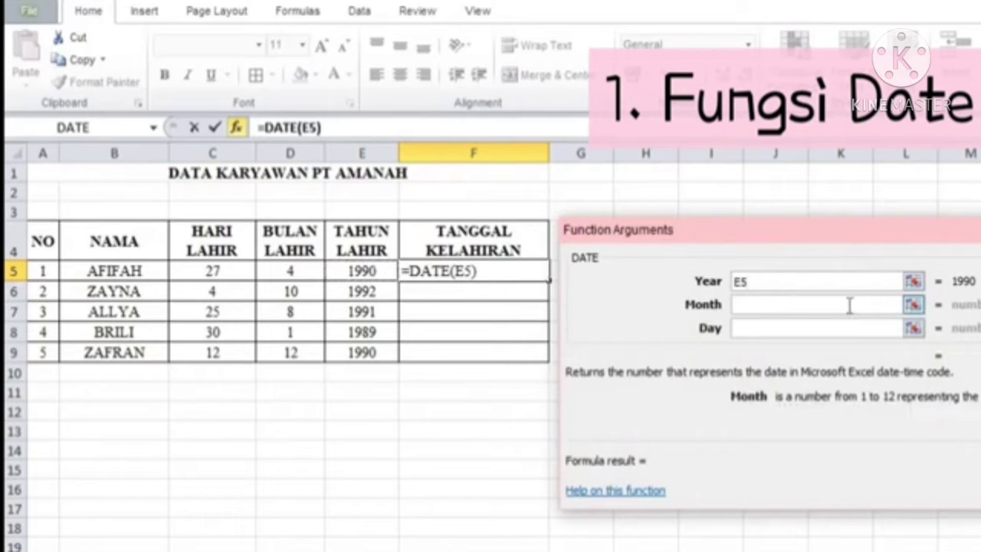
pyautogui.click(285, 271)
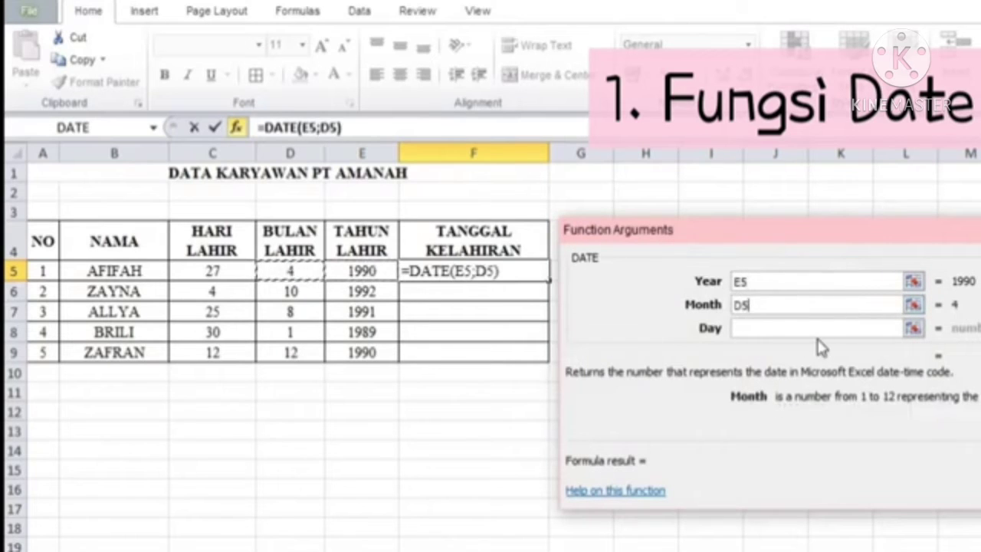
pyautogui.click(797, 328)
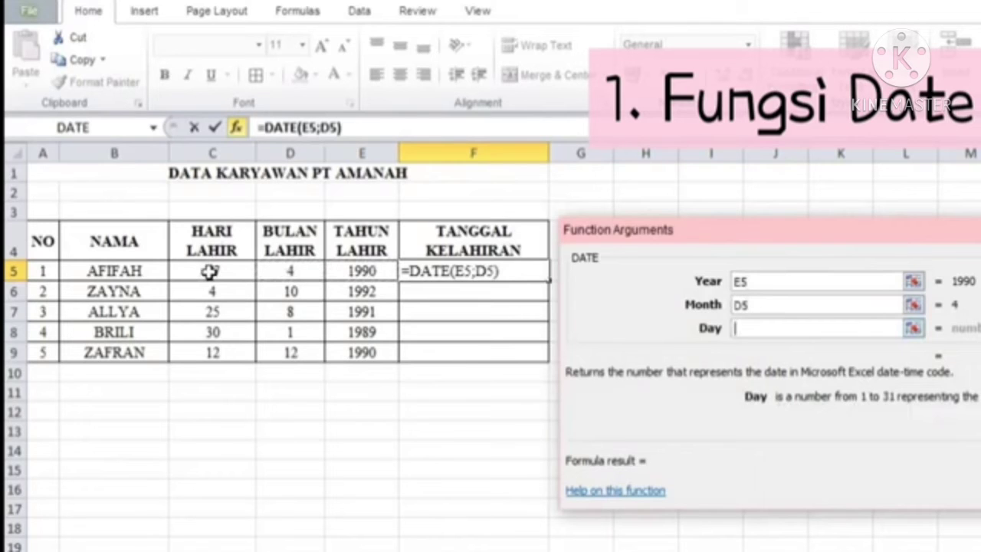
pyautogui.click(235, 271)
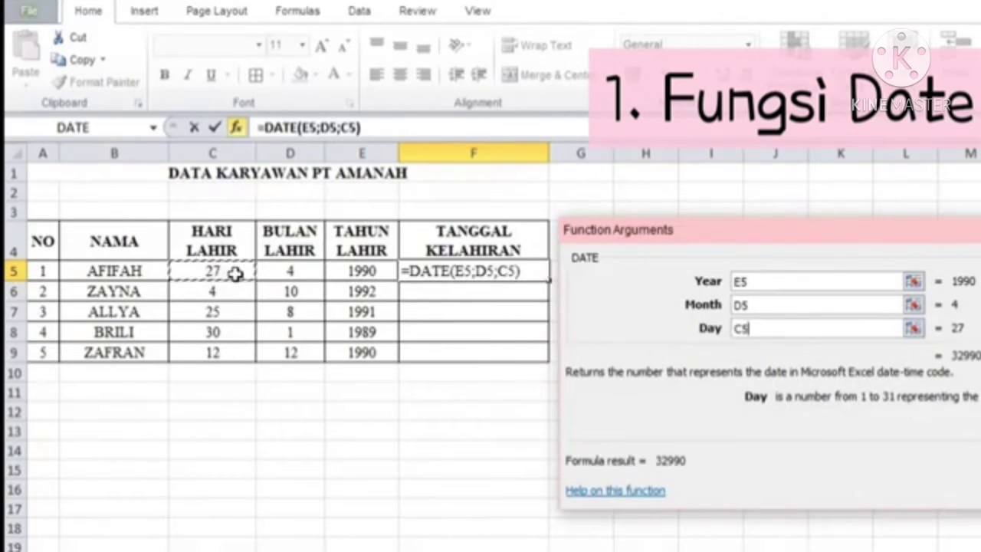
pyautogui.press('Return')
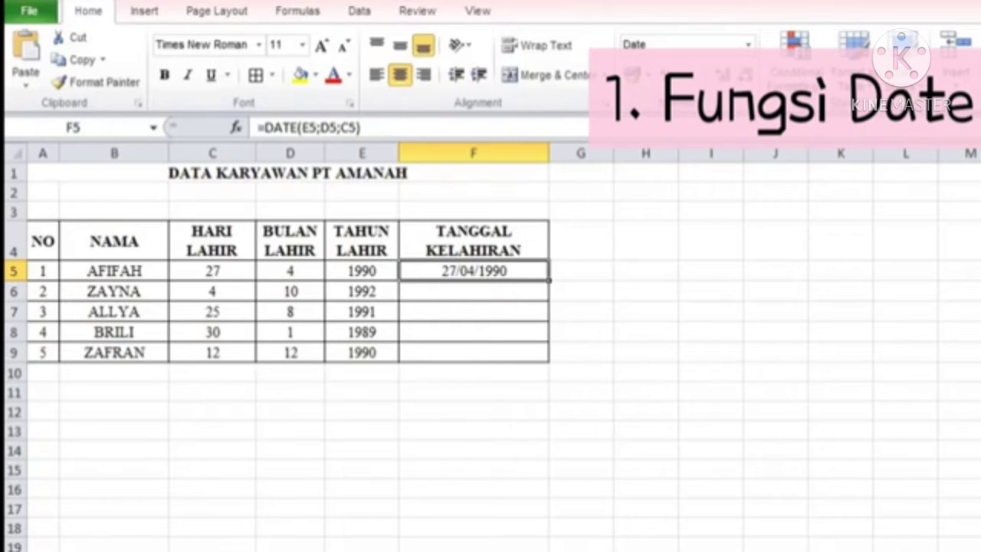
pyautogui.doubleClick(550, 283)
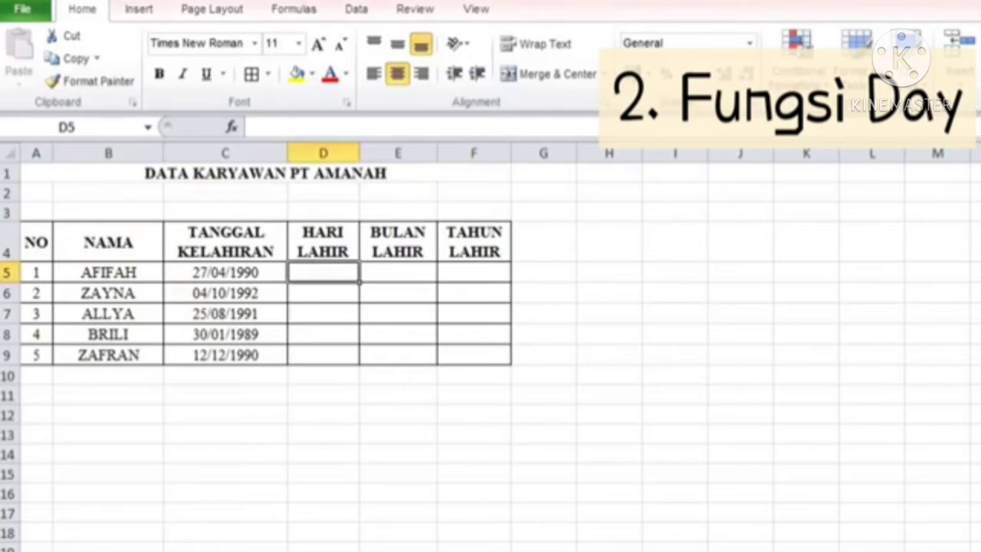
pyautogui.click(225, 272)
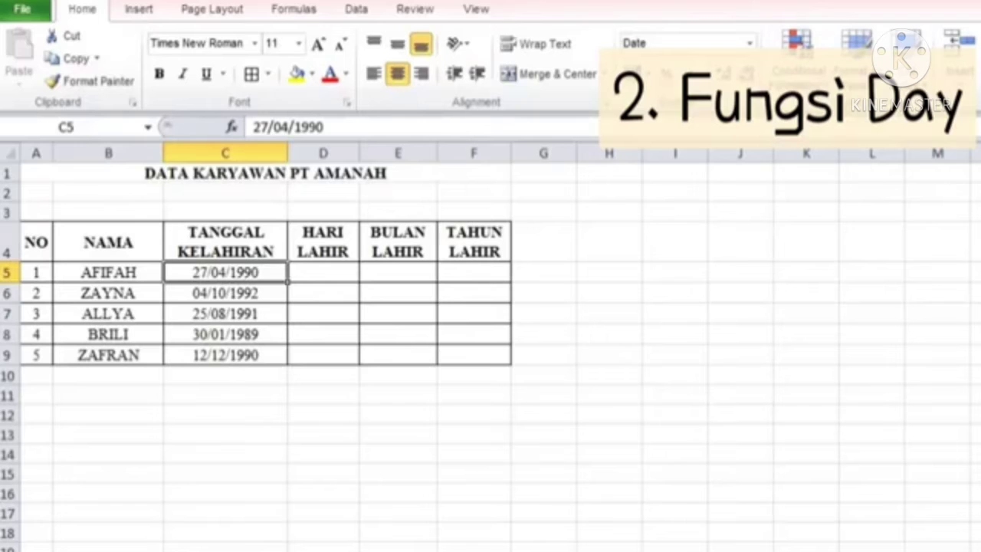
pyautogui.click(108, 272)
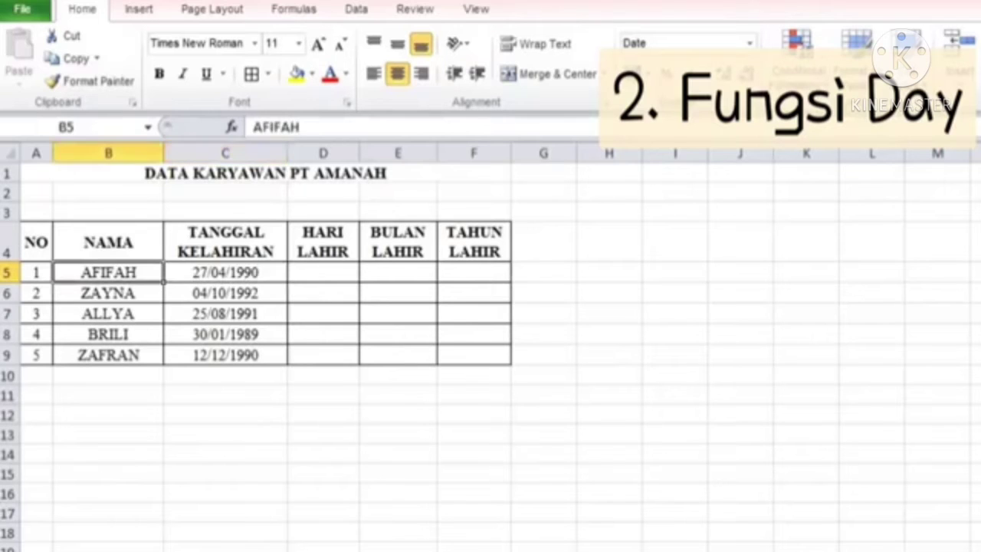
pyautogui.click(212, 272)
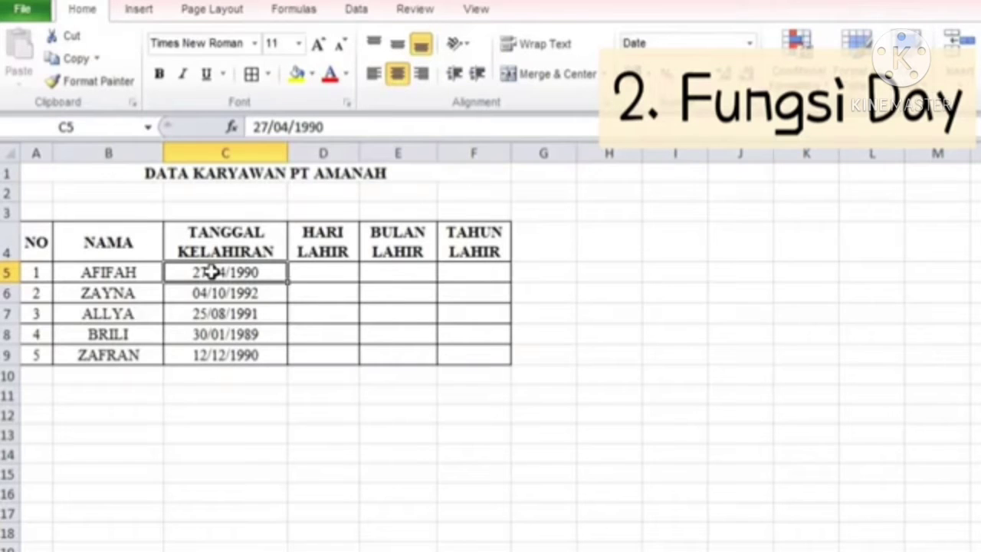
# - Insert the DAY function in D5 with C5 as its serial number, and fill it down the HARI LAHIR column to D9
pyautogui.click(312, 271)
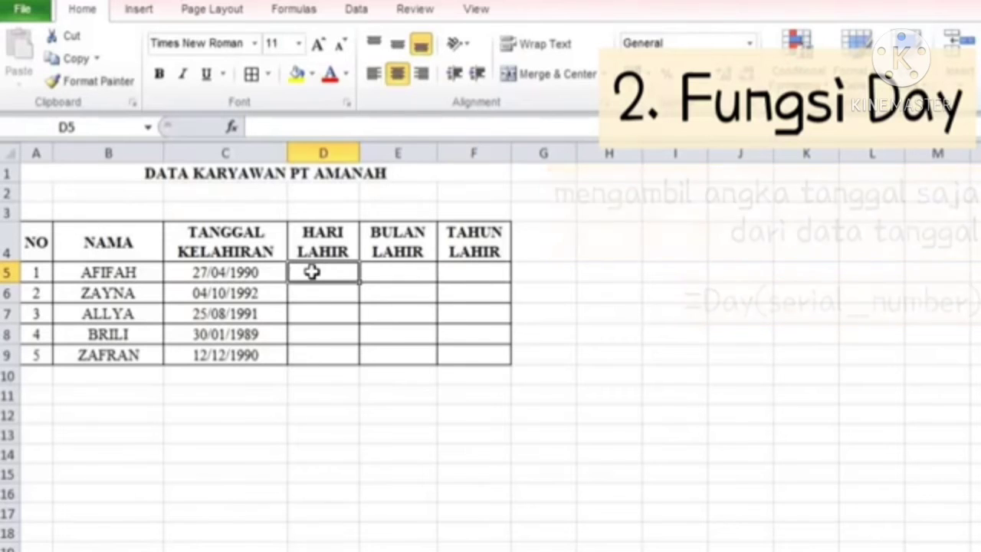
pyautogui.click(232, 128)
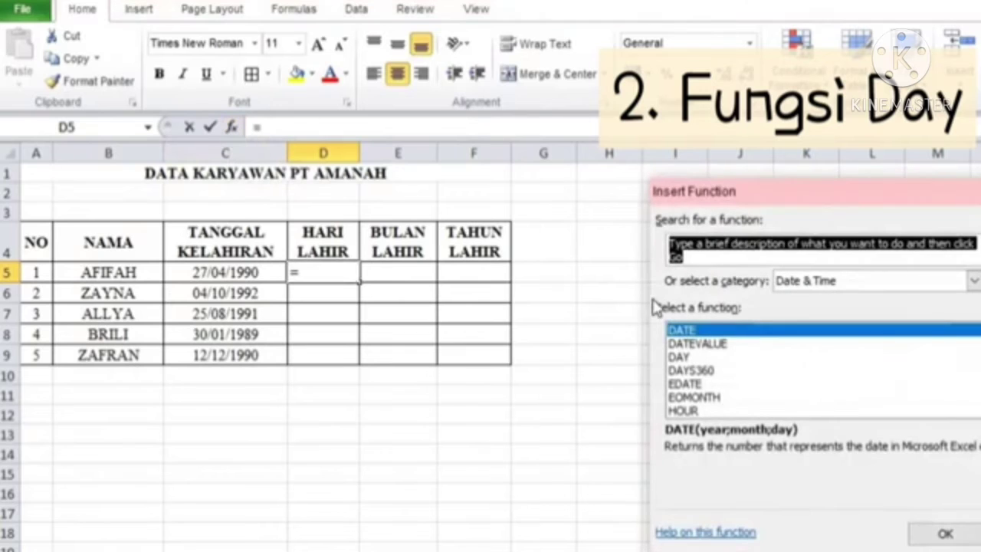
pyautogui.click(713, 357)
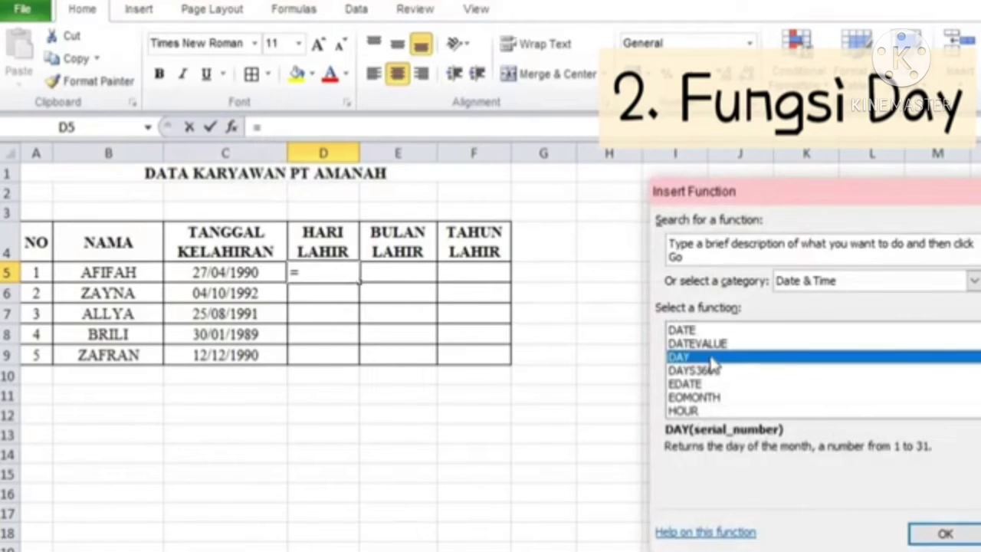
pyautogui.click(947, 535)
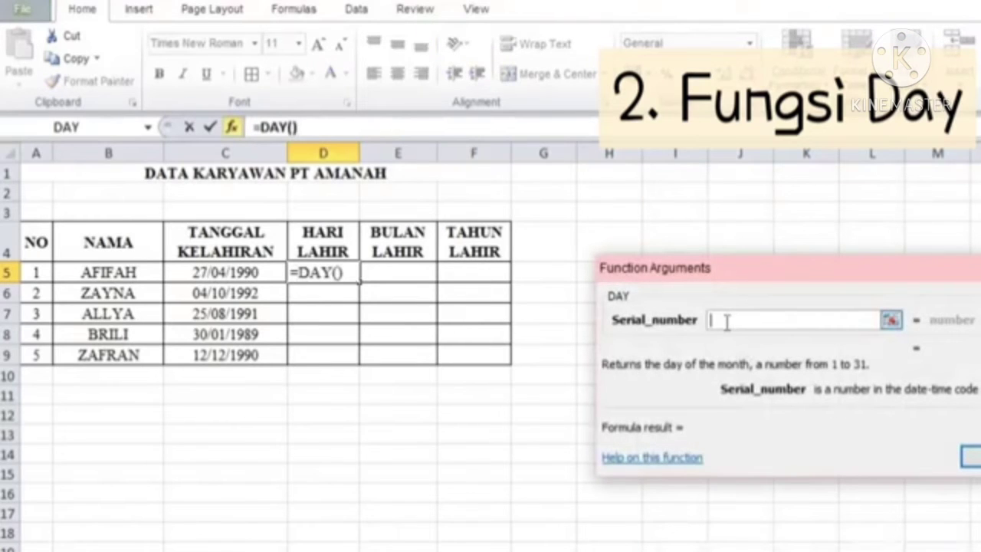
pyautogui.click(244, 273)
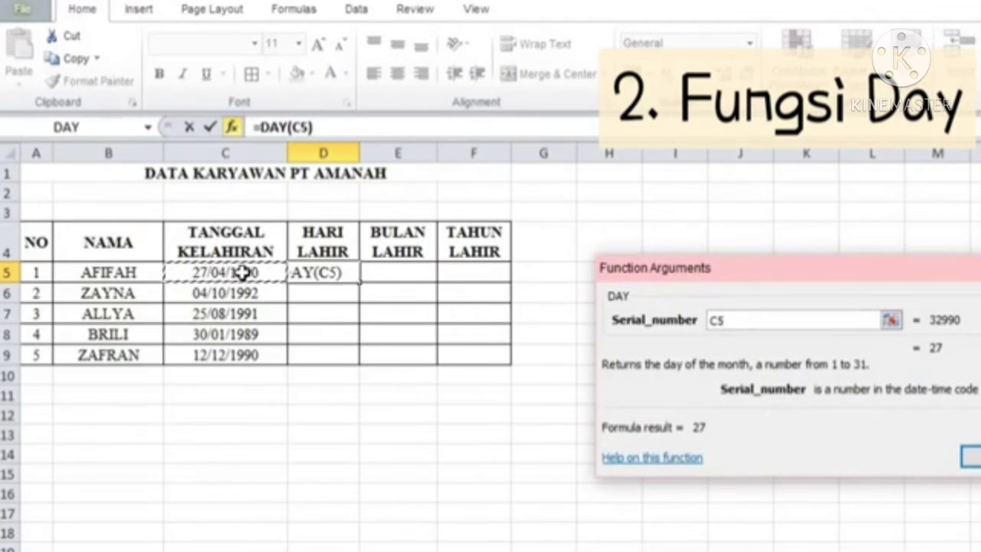
pyautogui.press('Return')
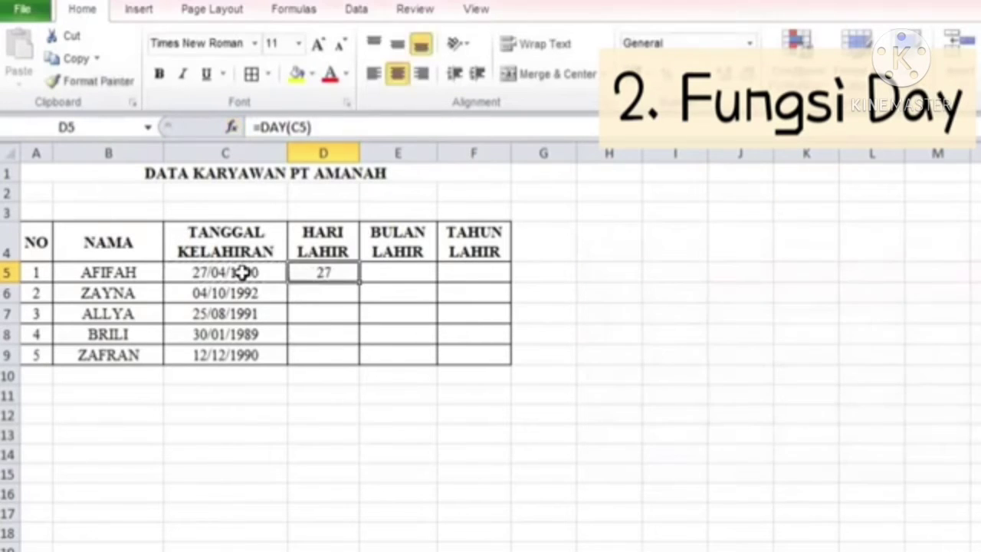
pyautogui.doubleClick(359, 282)
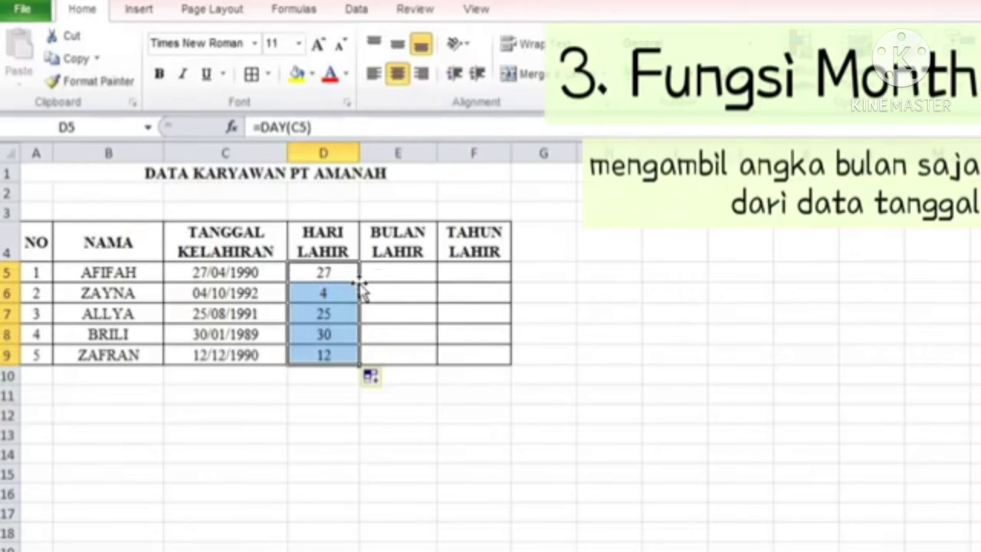
# - Insert the MONTH function in E5 with C5 as its serial number, and fill it down the BULAN LAHIR column to E9
pyautogui.click(397, 272)
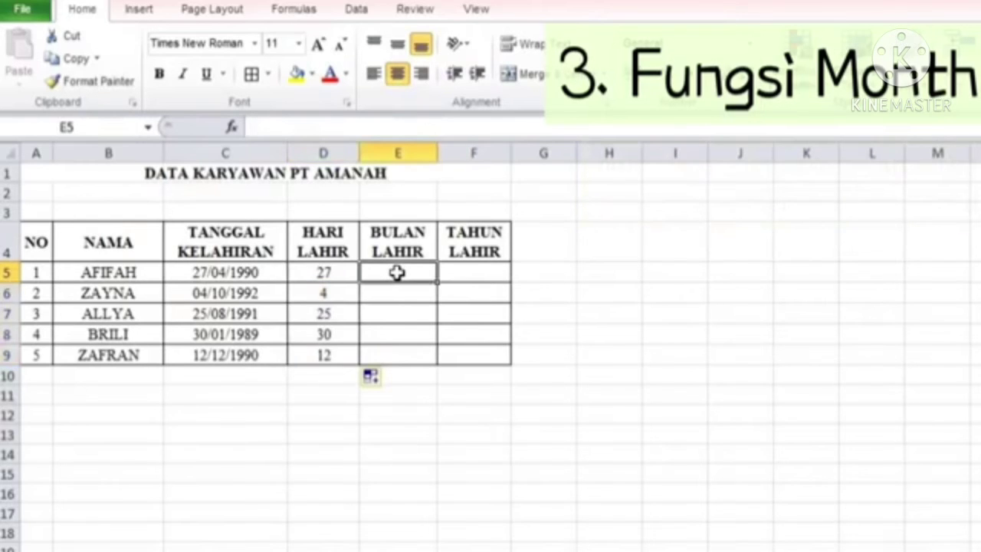
pyautogui.click(233, 127)
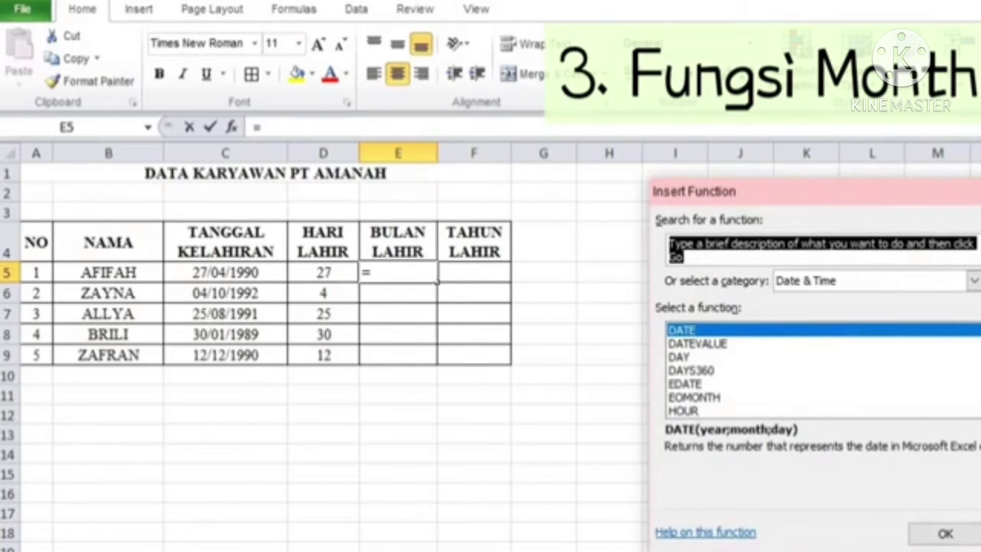
pyautogui.scroll(-2, 769, 394)
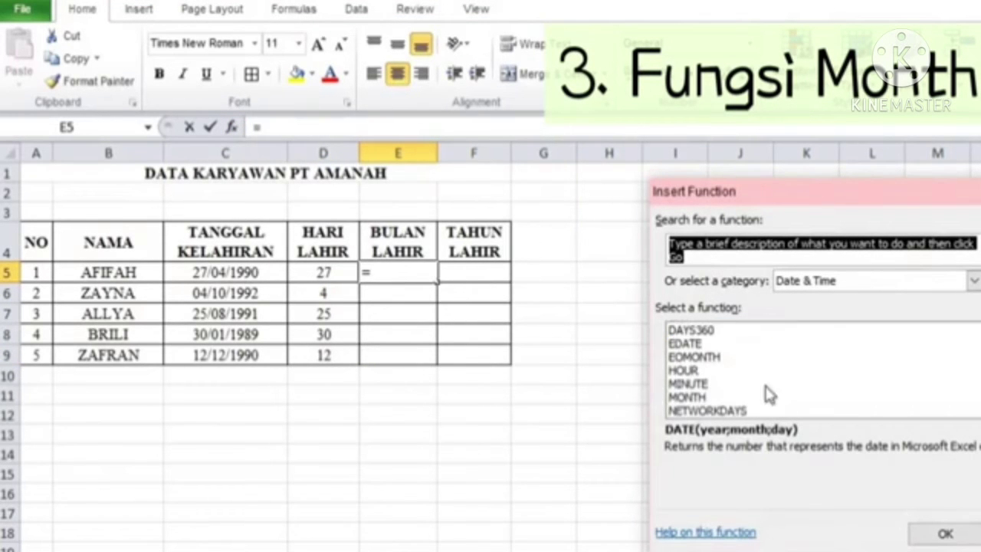
pyautogui.click(689, 398)
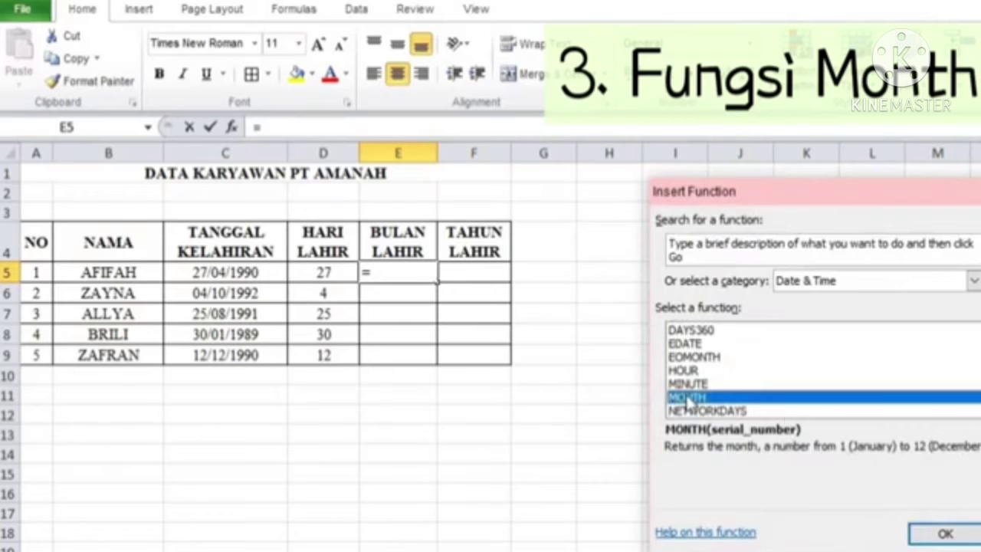
pyautogui.click(949, 535)
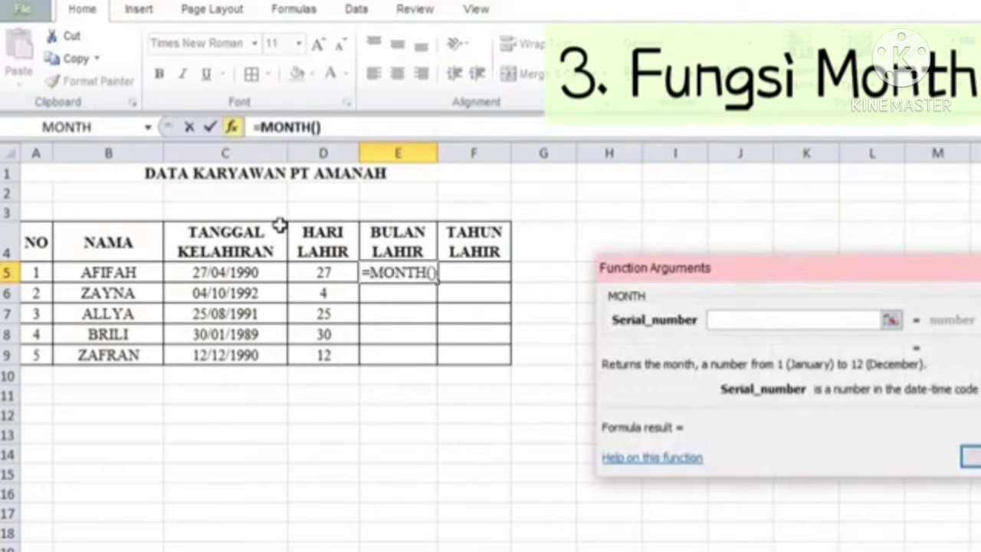
pyautogui.click(221, 276)
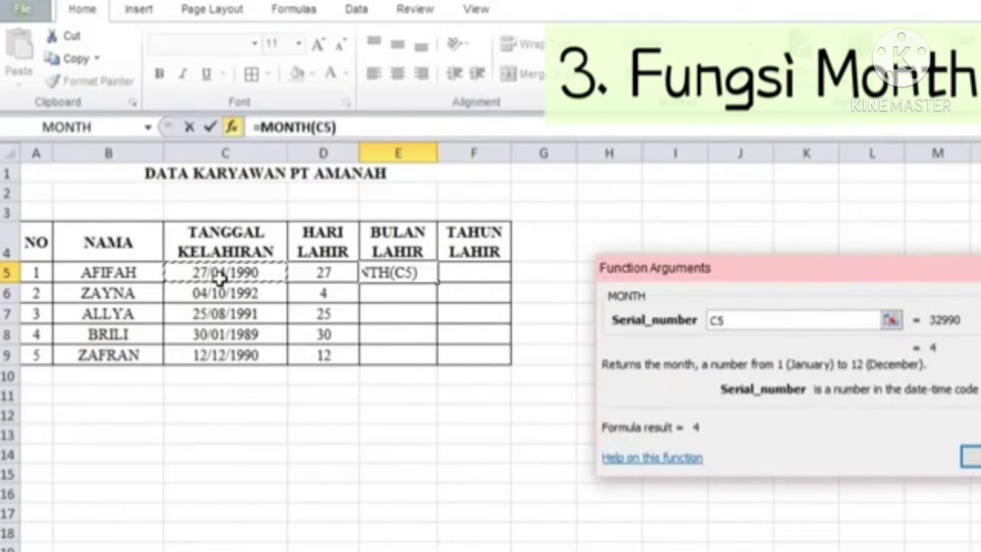
pyautogui.click(970, 457)
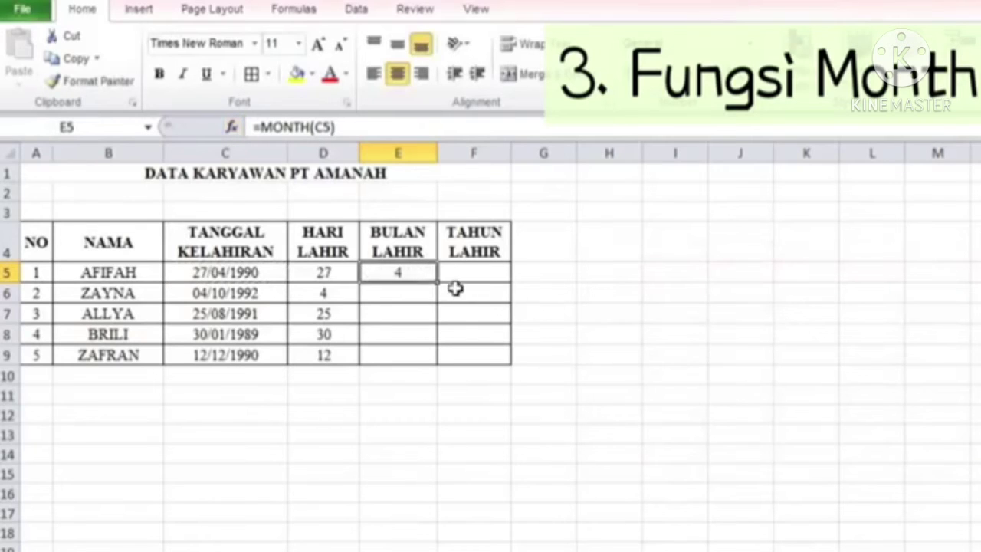
pyautogui.doubleClick(438, 282)
pyautogui.click(394, 268)
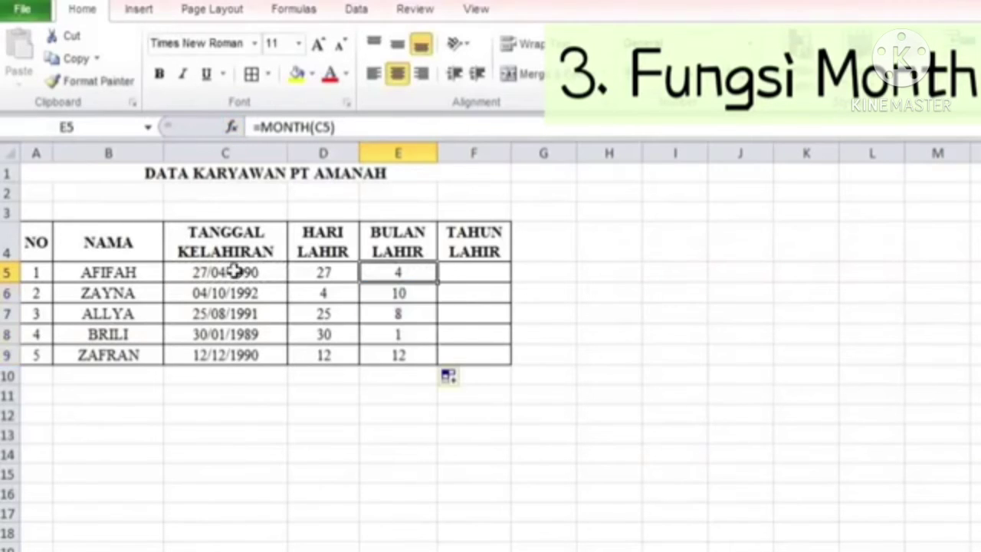
pyautogui.click(199, 276)
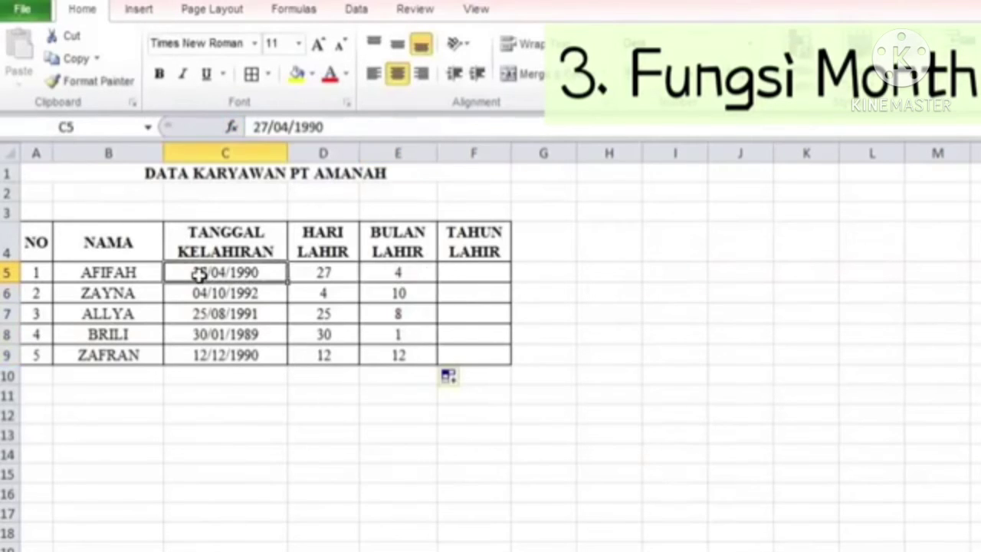
# - Insert the YEAR function in F5 with C5 as its serial number, and fill it down the TAHUN LAHIR column
pyautogui.click(348, 273)
pyautogui.click(394, 272)
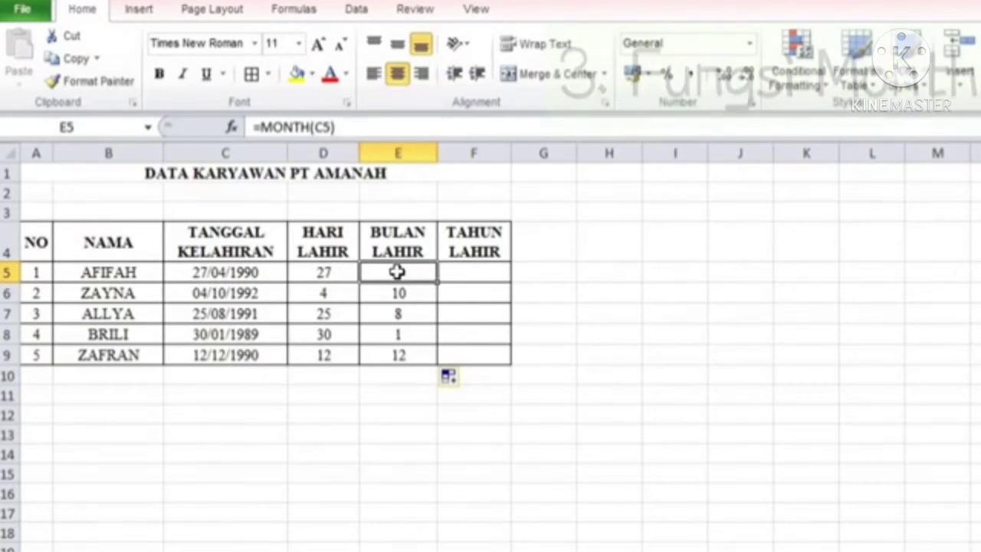
pyautogui.click(448, 275)
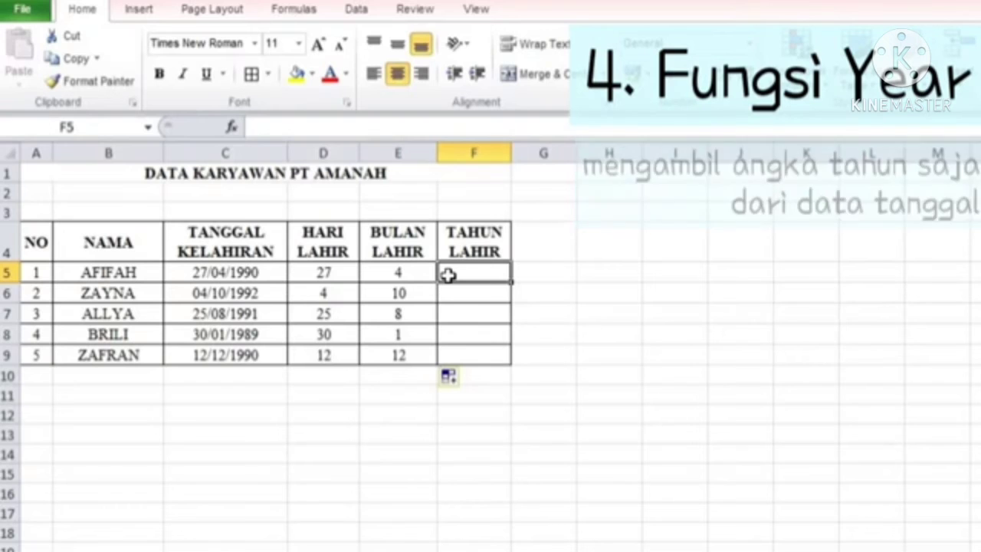
pyautogui.click(234, 128)
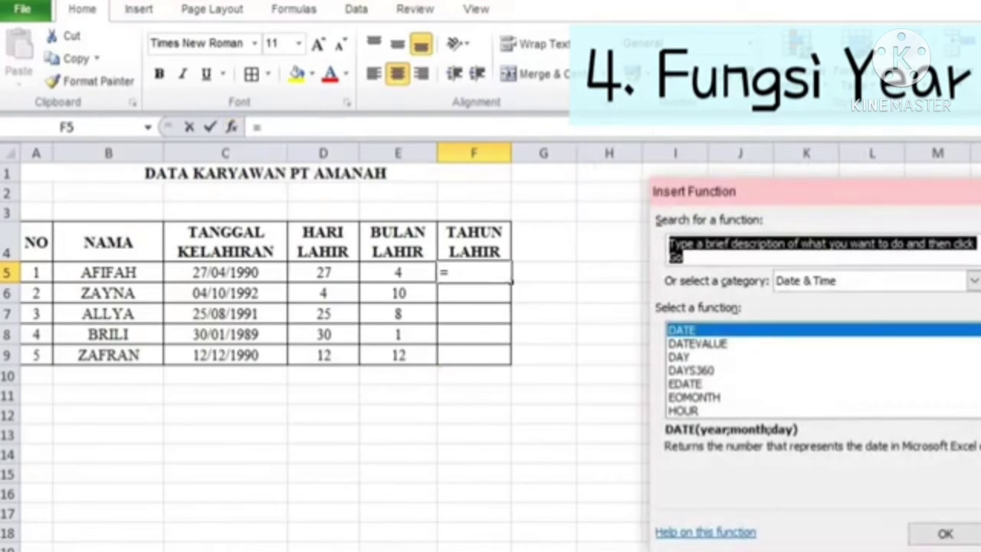
pyautogui.scroll(-5, 820, 370)
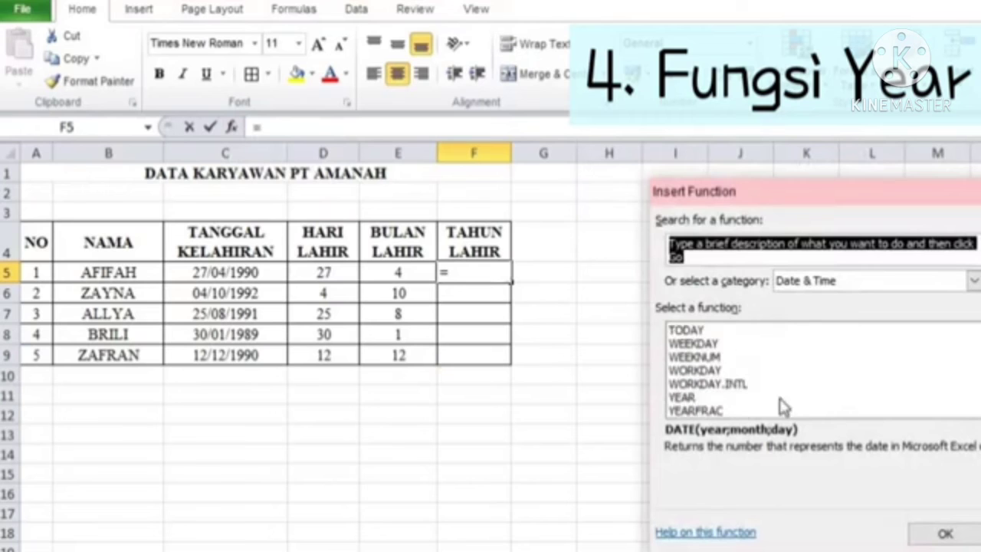
pyautogui.click(685, 397)
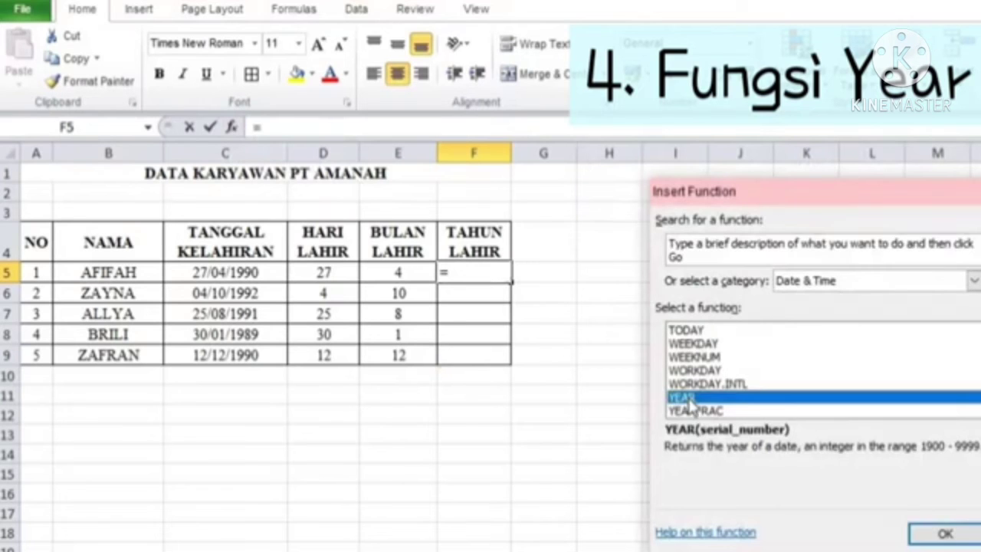
pyautogui.click(970, 526)
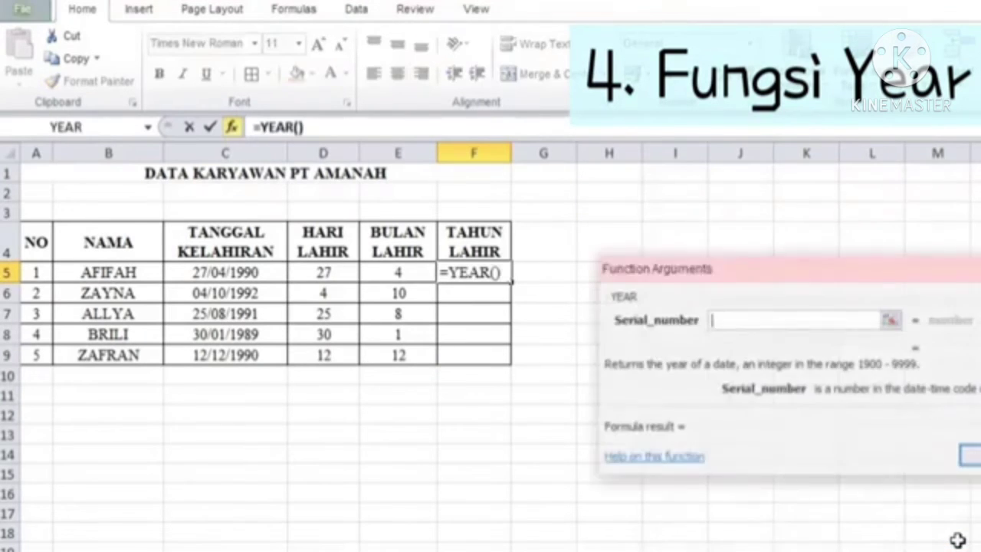
pyautogui.click(230, 272)
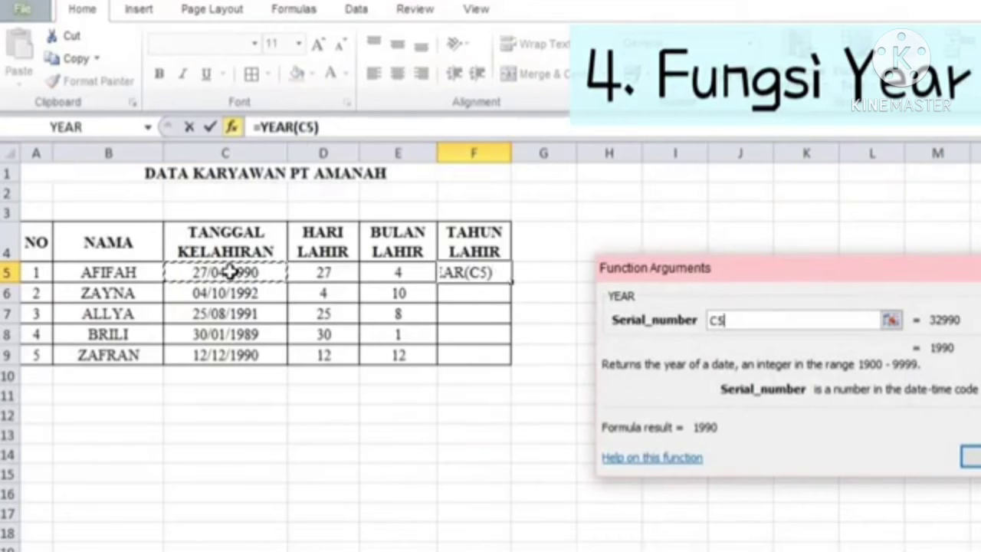
pyautogui.press('Return')
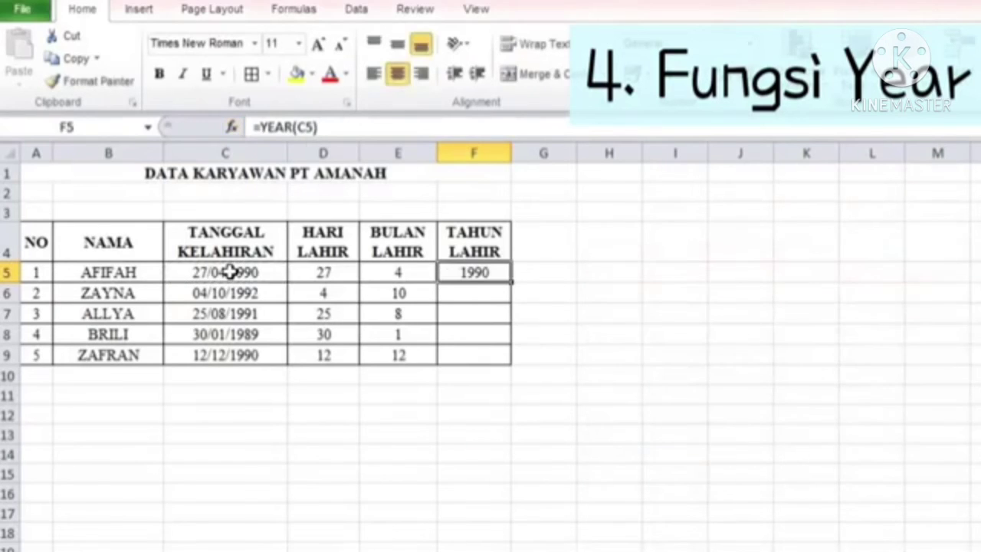
pyautogui.doubleClick(513, 283)
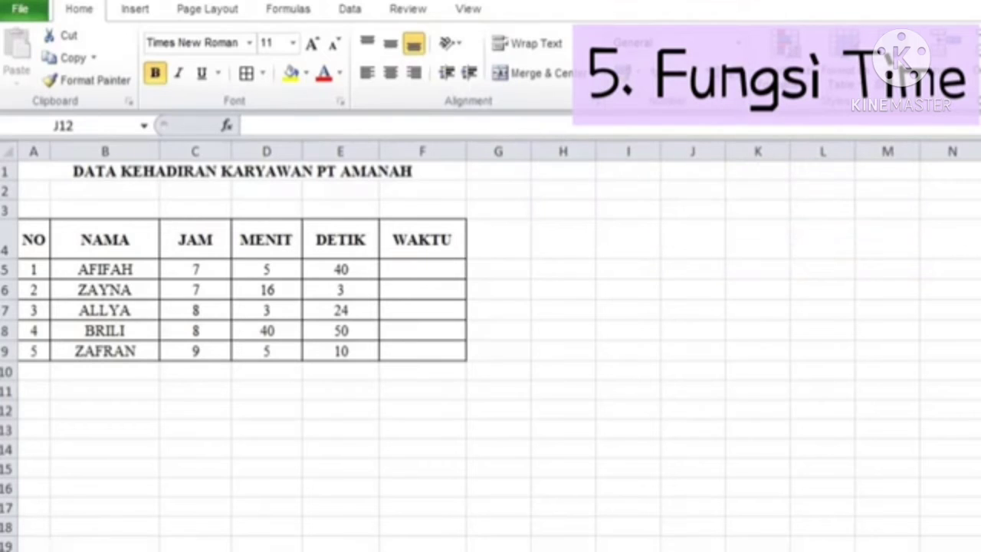
# - Insert the TIME function from the Date & Time category into F5, the first WAKTU cell of the attendance table
pyautogui.click(105, 269)
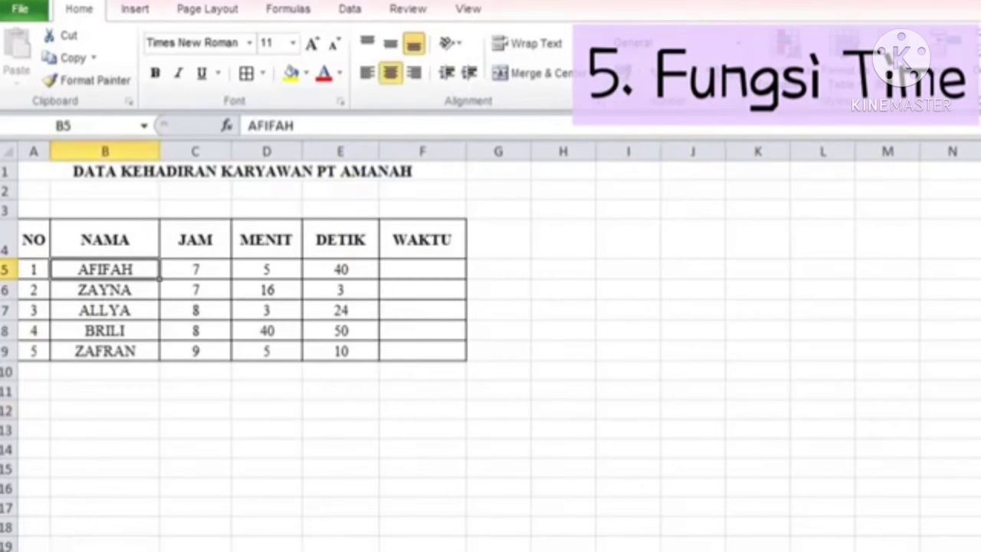
pyautogui.click(195, 269)
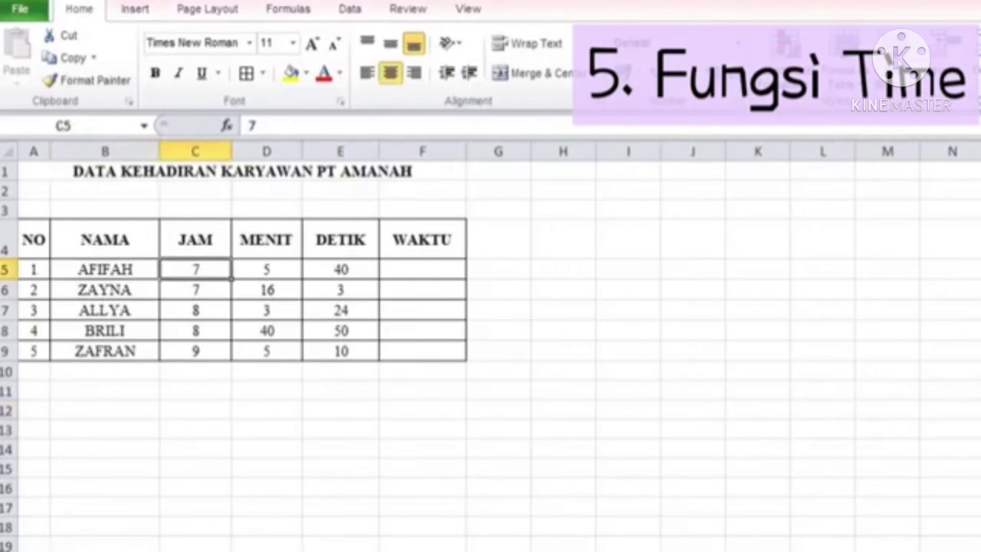
pyautogui.click(266, 269)
pyautogui.click(341, 269)
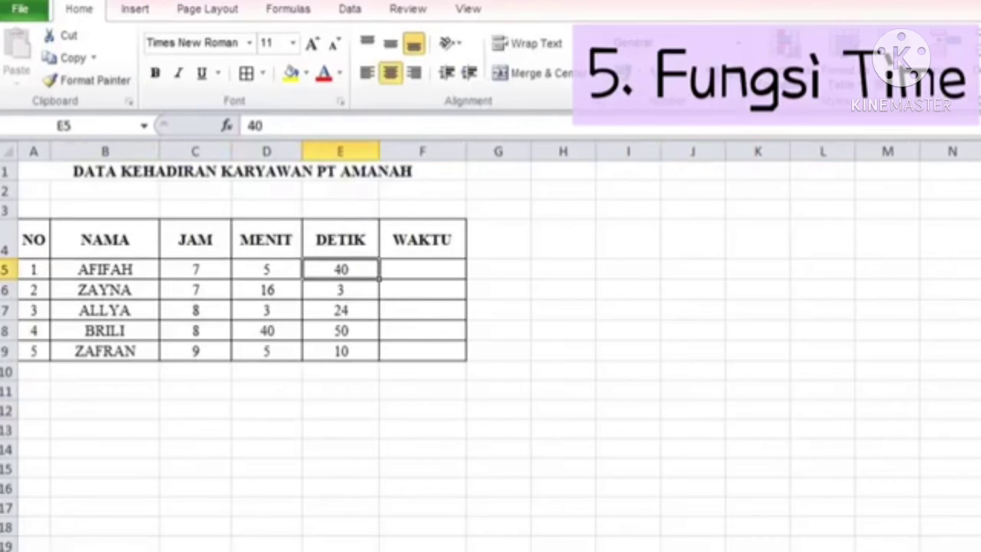
pyautogui.click(422, 269)
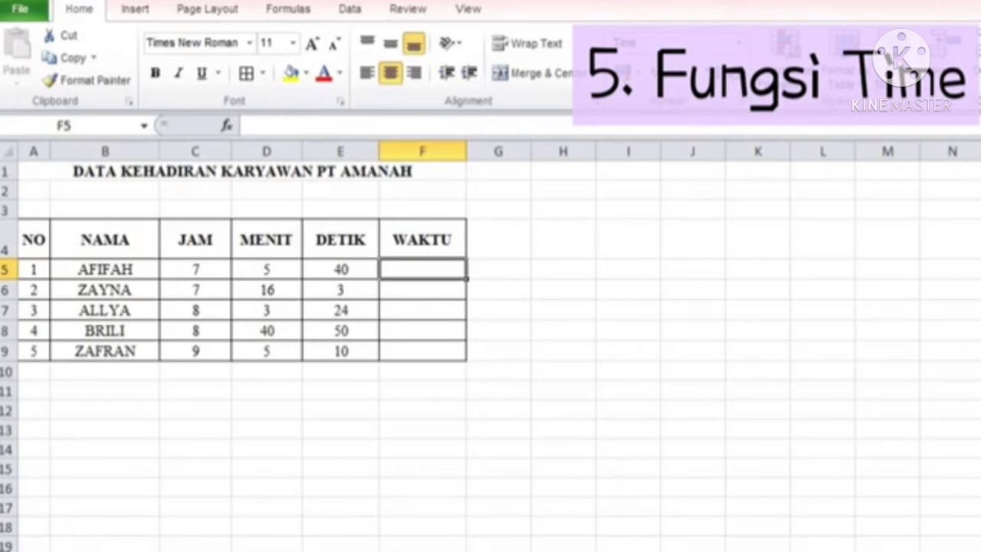
pyautogui.click(227, 125)
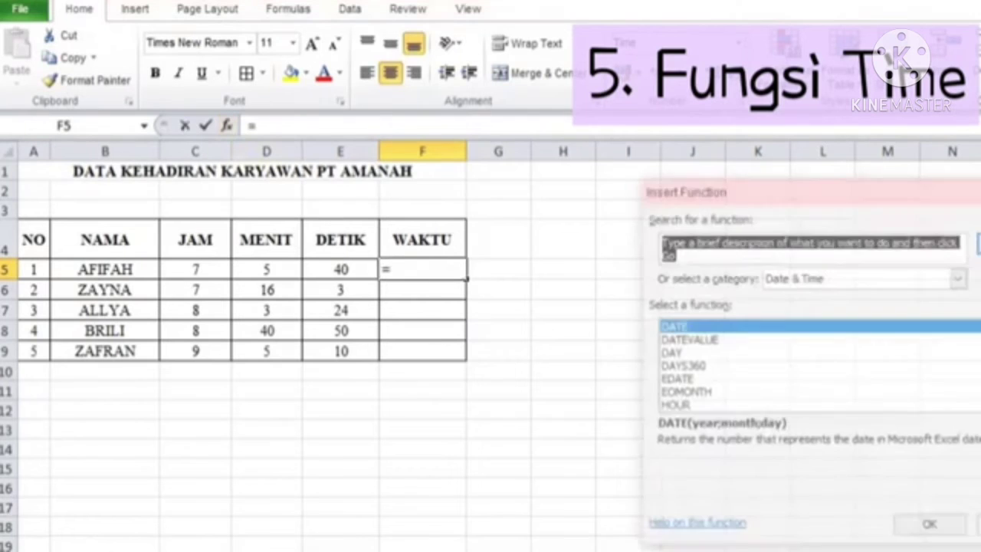
pyautogui.scroll(-4, 817, 365)
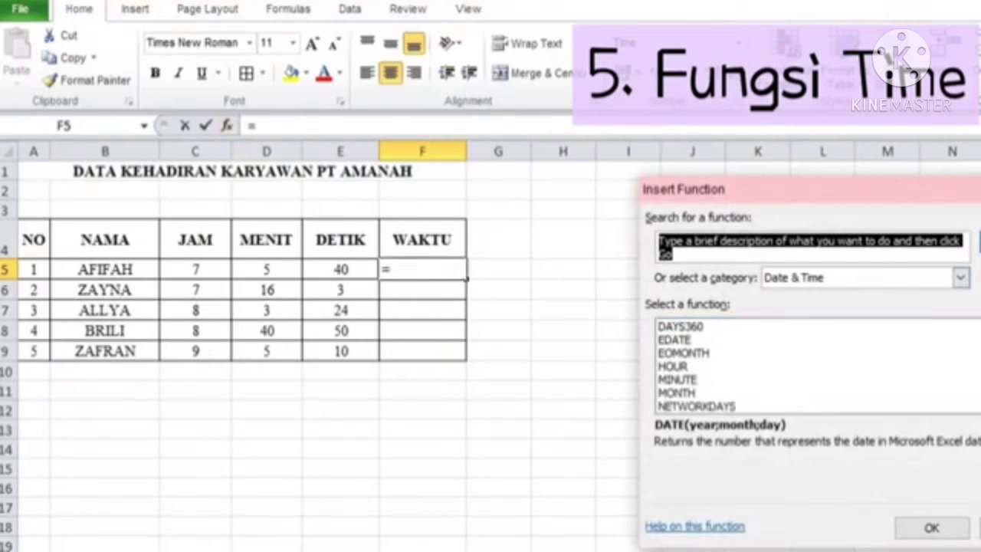
pyautogui.click(671, 339)
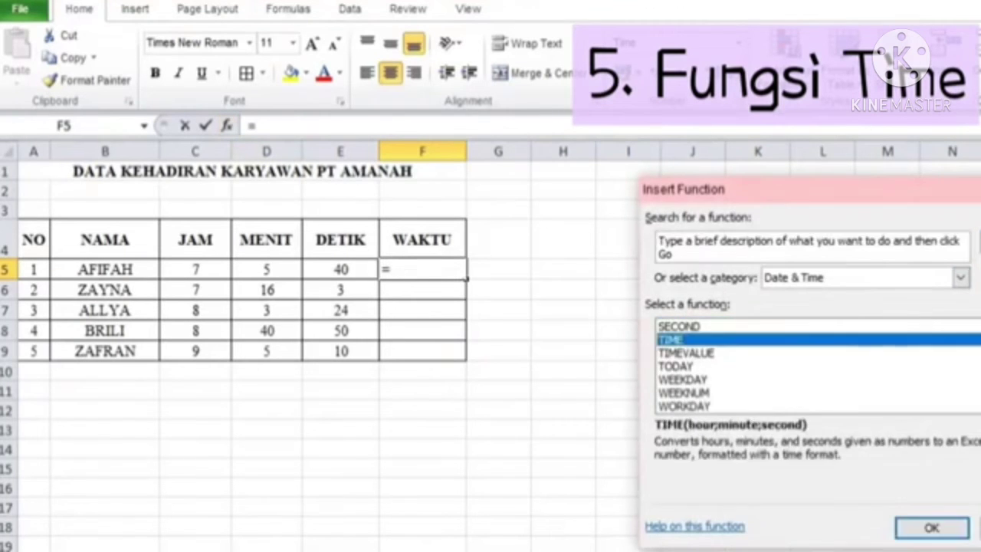
pyautogui.click(932, 528)
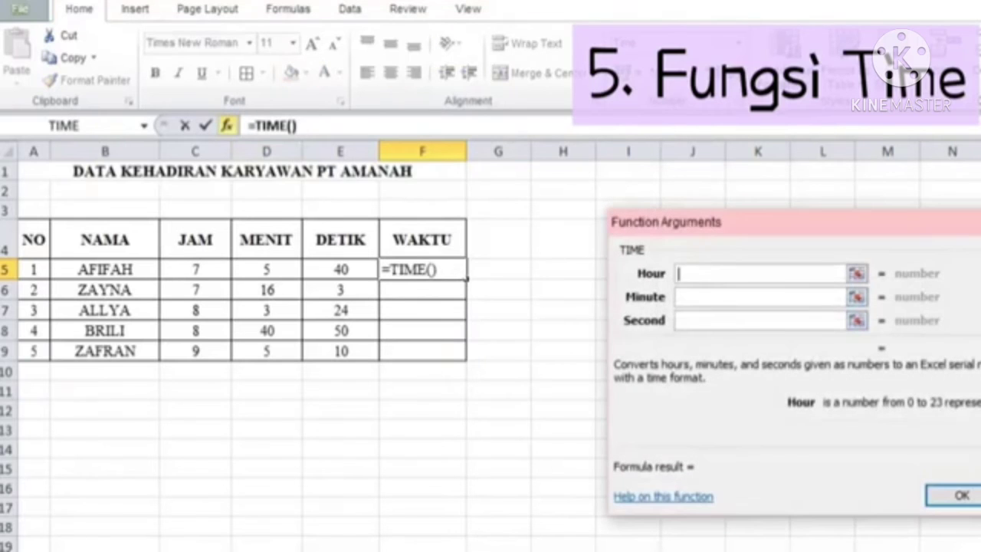
# - Set the TIME arguments to Hour C5, Minute D5 and Second E5, and fill the formula down the WAKTU column to F9
pyautogui.moveTo(667, 221); pyautogui.dragTo(599, 185)
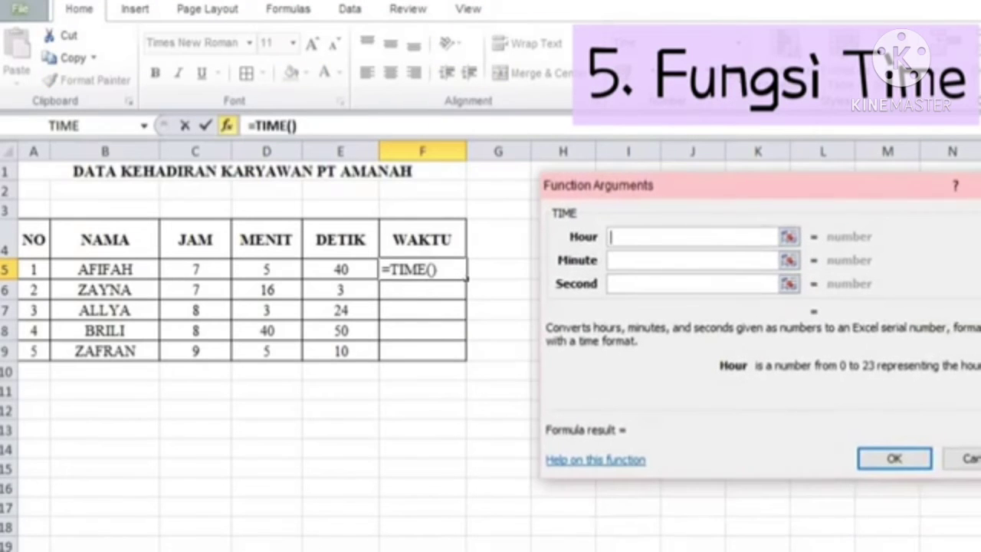
pyautogui.click(196, 269)
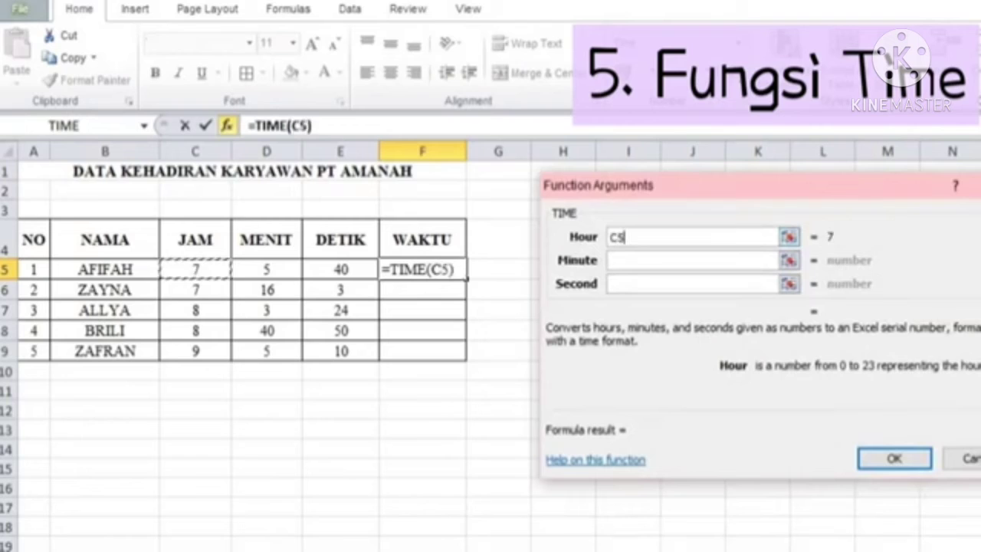
pyautogui.click(692, 260)
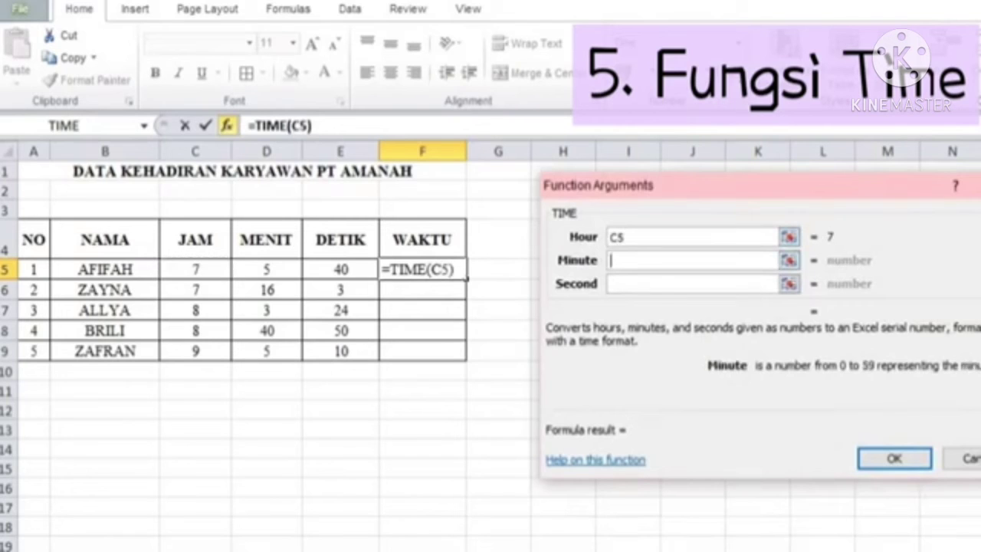
pyautogui.click(266, 269)
pyautogui.click(693, 284)
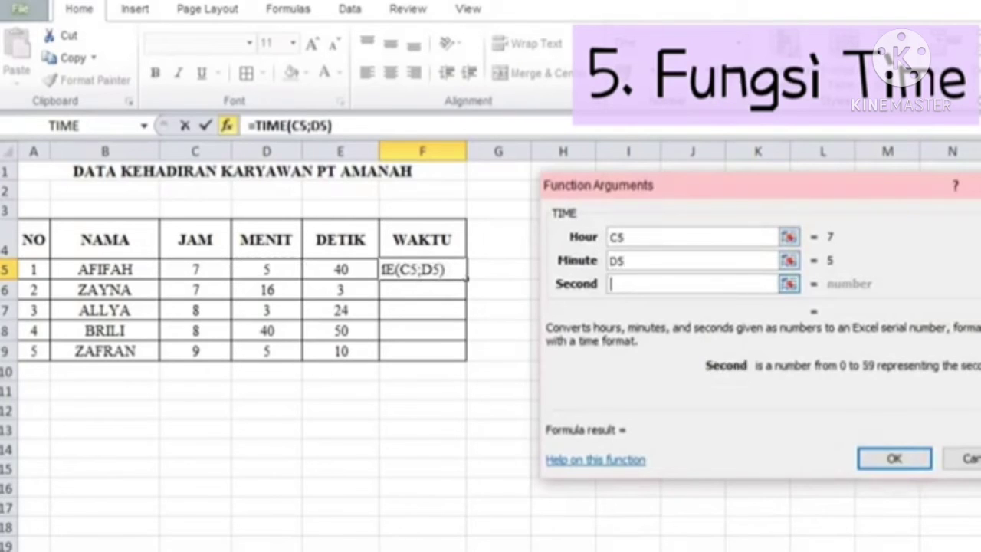
pyautogui.click(329, 269)
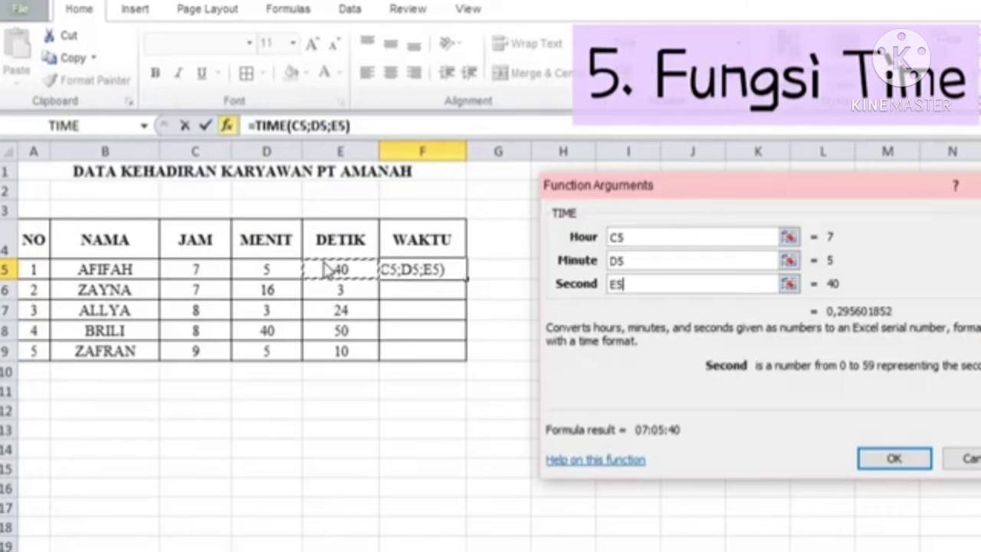
pyautogui.click(901, 458)
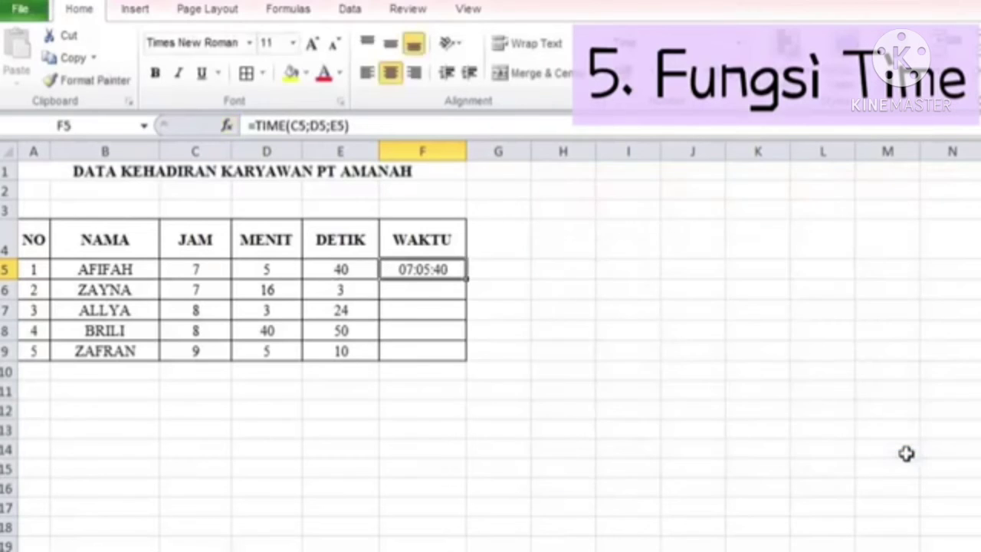
pyautogui.doubleClick(467, 281)
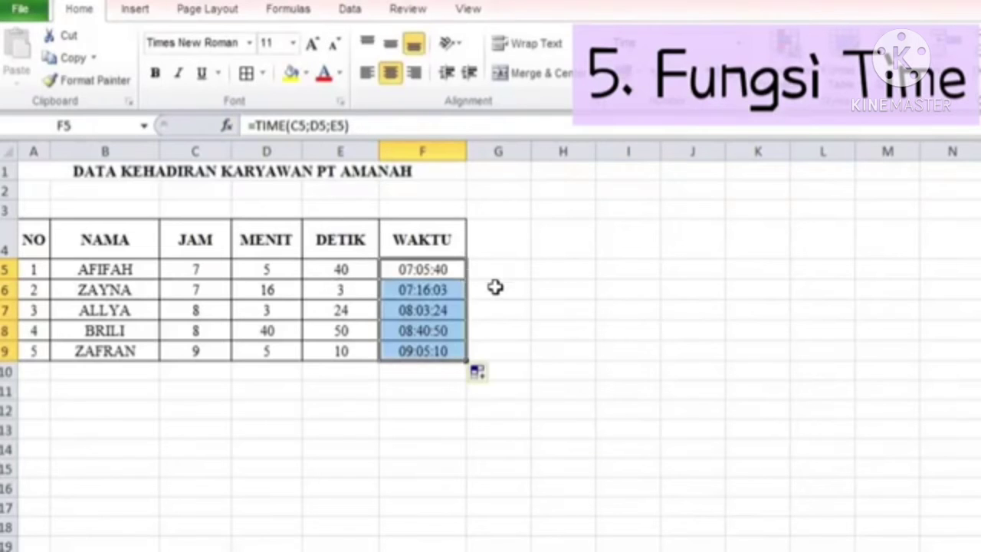
pyautogui.click(495, 287)
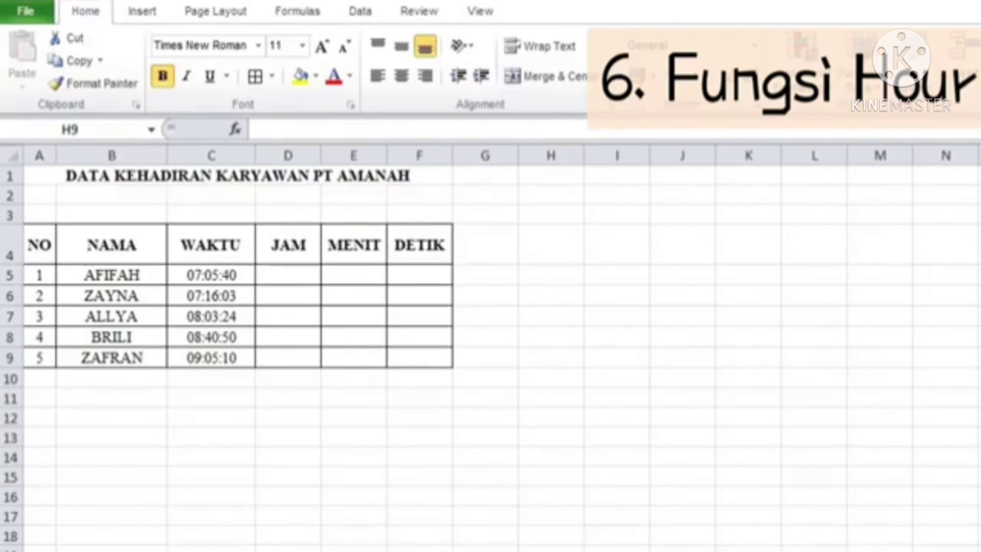
# - Insert the HOUR function in D5, the first JAM cell, with C5 as its serial number
pyautogui.click(211, 274)
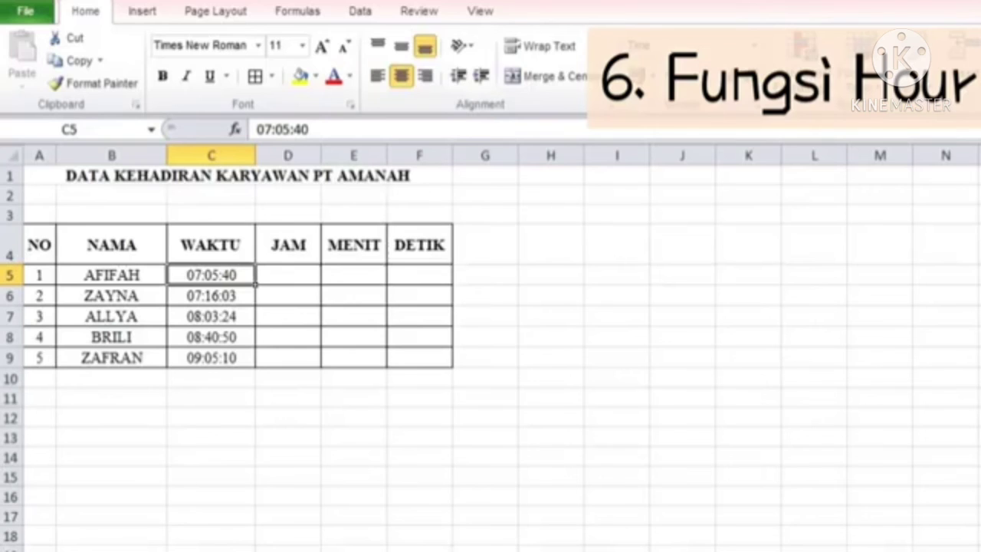
pyautogui.click(288, 275)
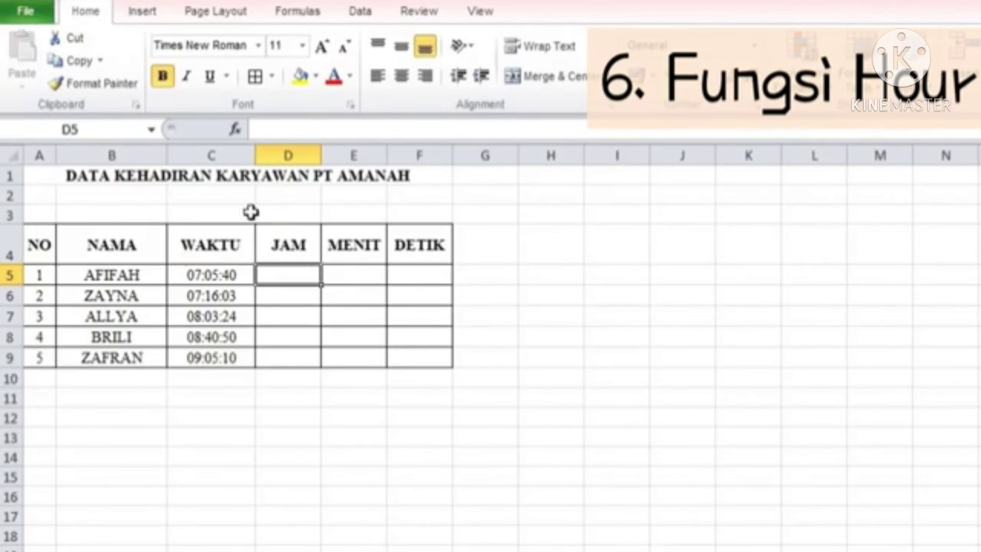
pyautogui.click(235, 133)
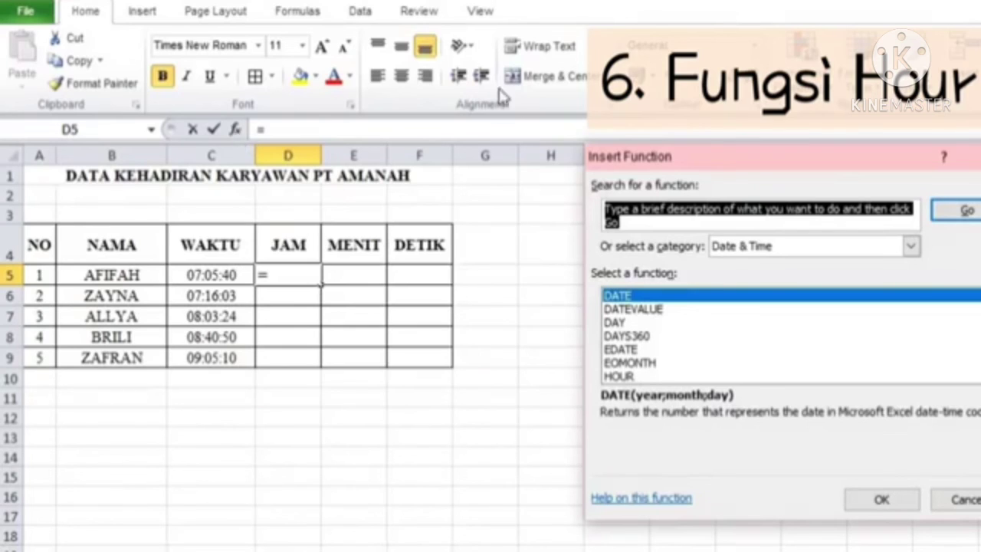
pyautogui.scroll(-1, 790, 335)
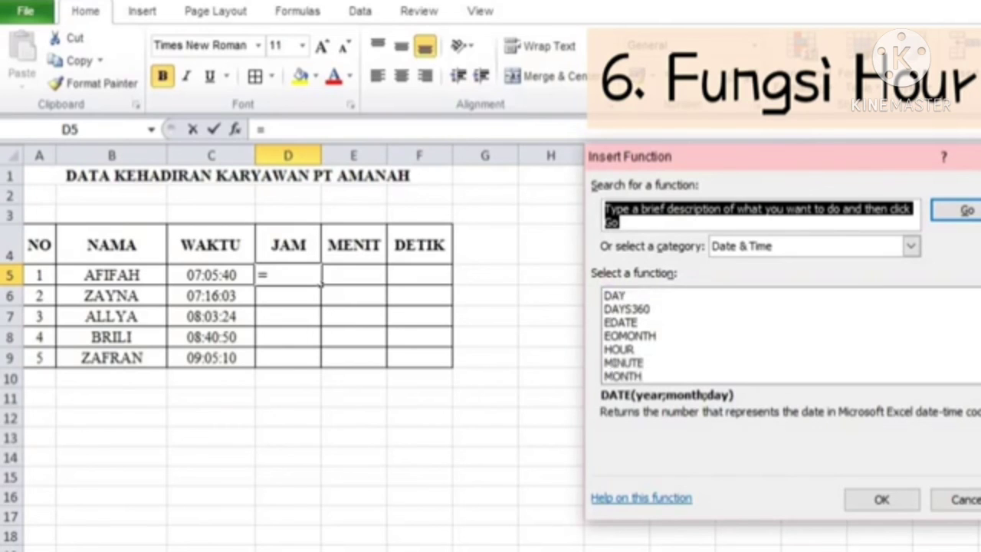
pyautogui.click(623, 337)
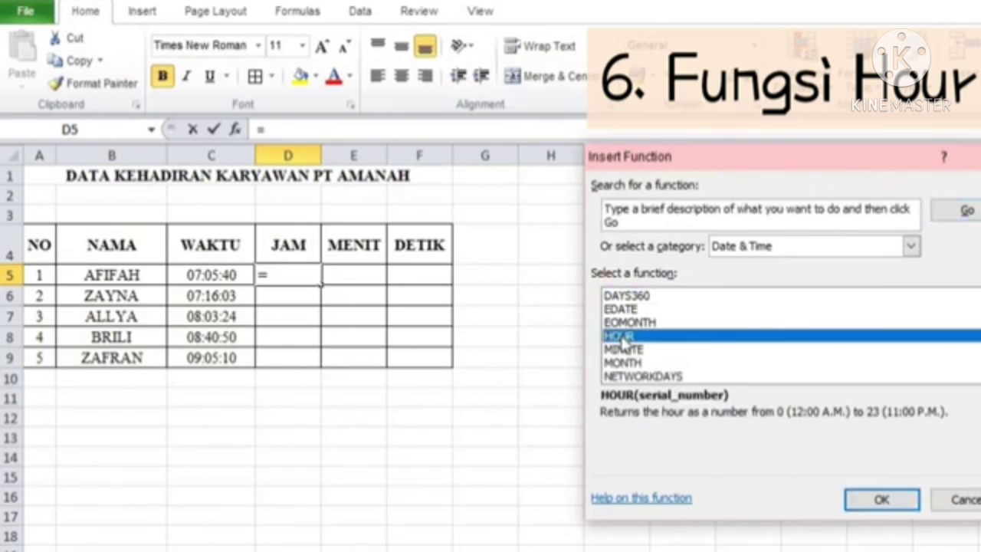
pyautogui.click(880, 499)
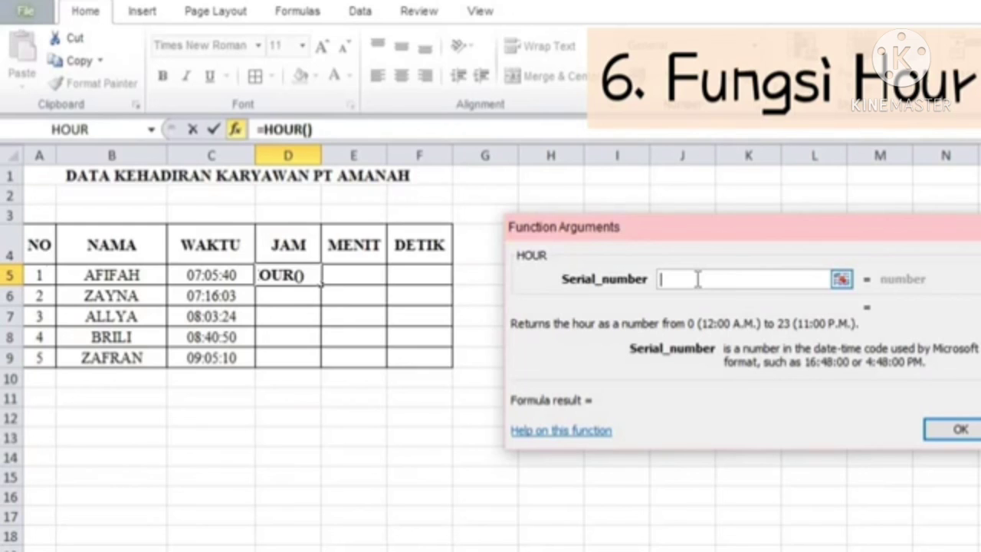
pyautogui.click(223, 280)
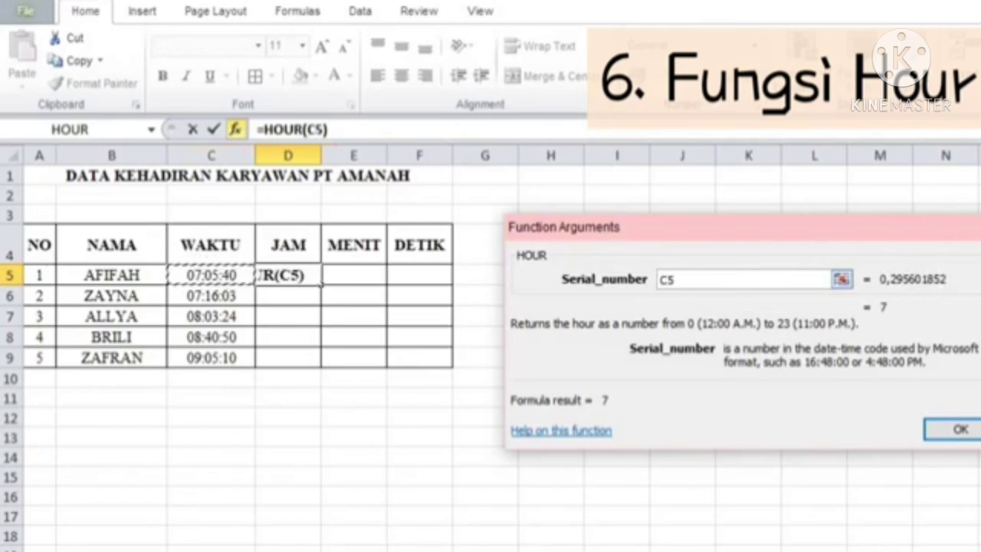
pyautogui.click(972, 431)
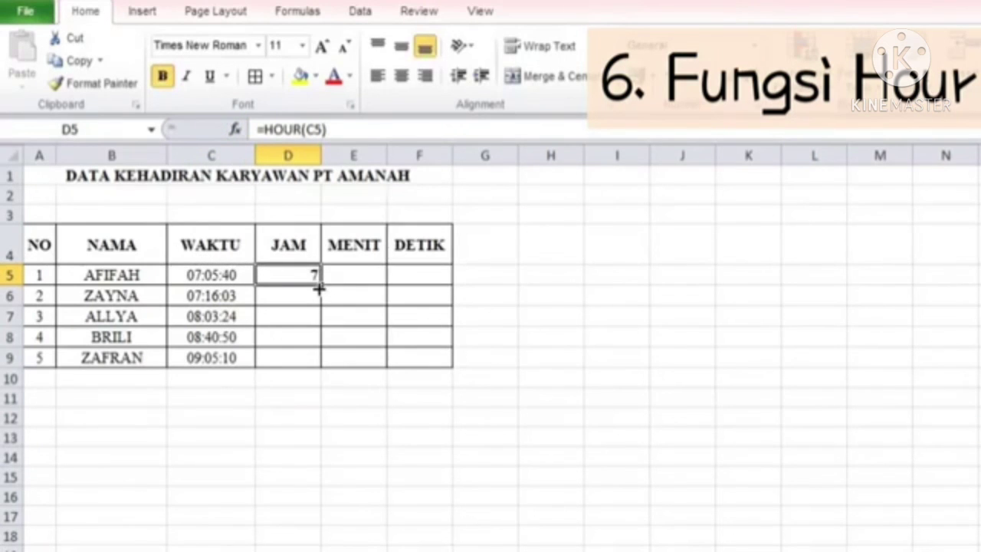
# - Fill the HOUR formula down the JAM column to D9 and centre the filled cells horizontally
pyautogui.doubleClick(321, 285)
pyautogui.click(401, 75)
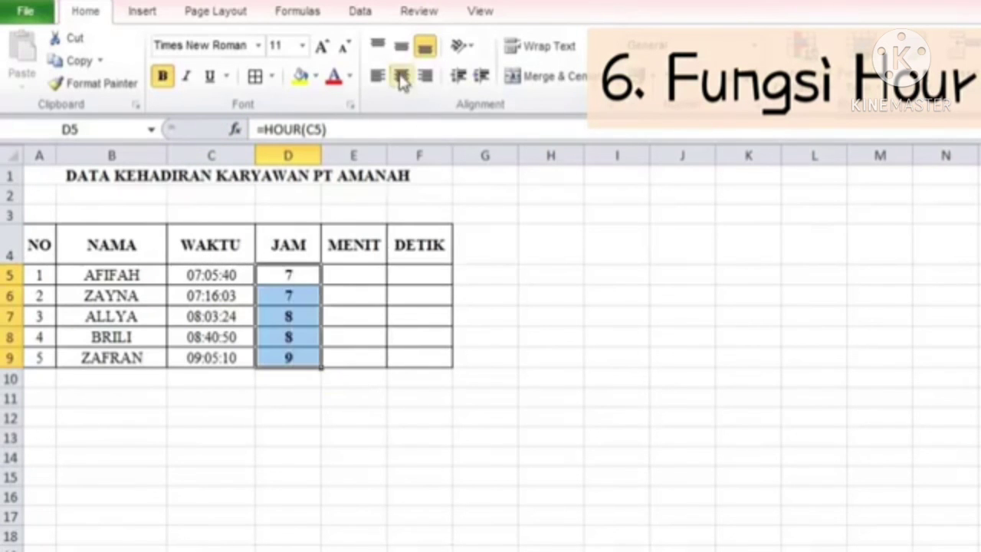
pyautogui.click(329, 331)
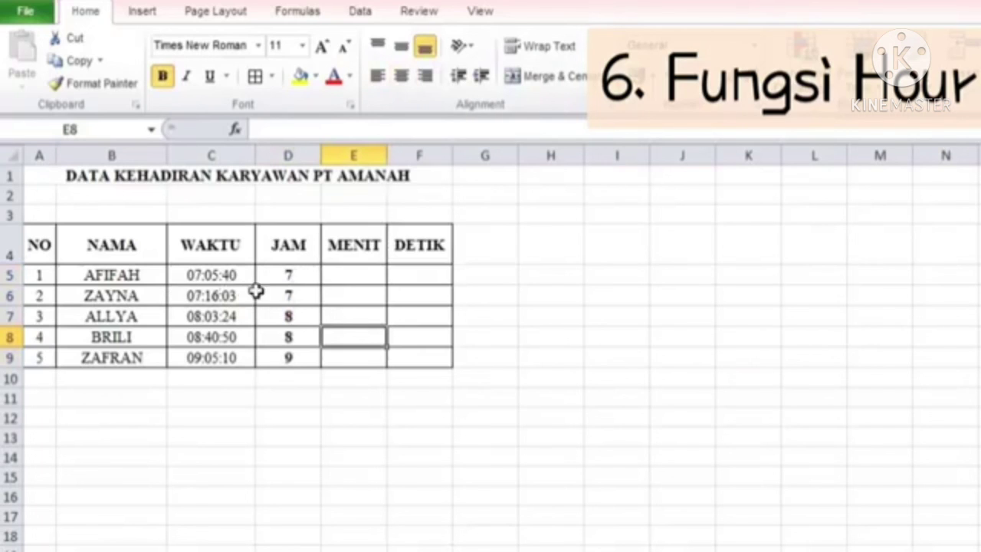
# - Review the HOUR formulas in cells D6 to D9 of the JAM column
pyautogui.click(290, 295)
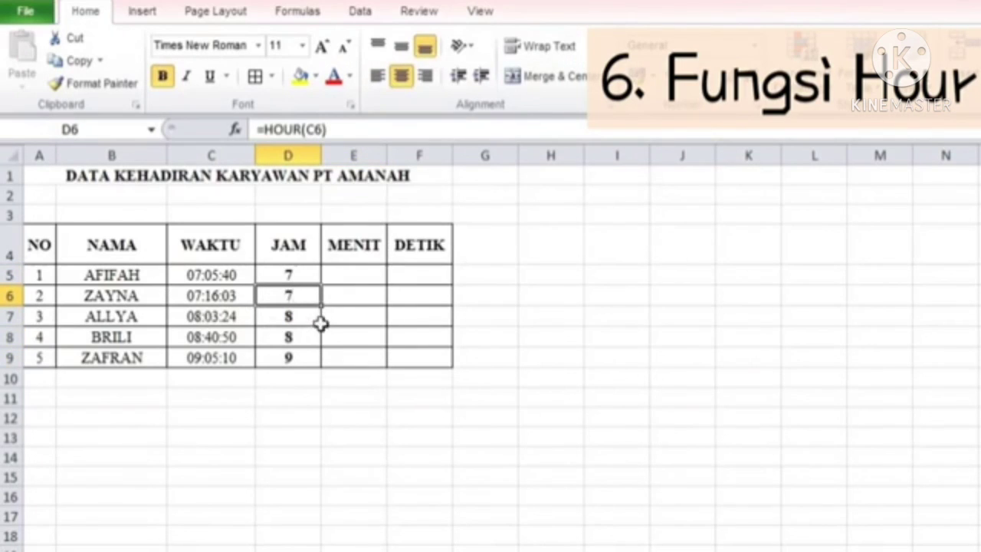
pyautogui.click(308, 319)
pyautogui.click(297, 335)
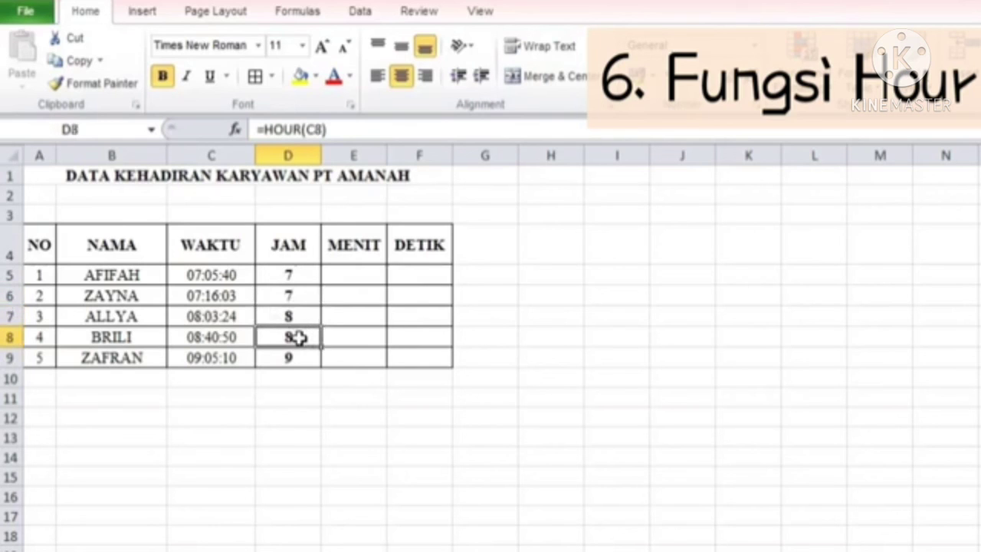
pyautogui.click(298, 357)
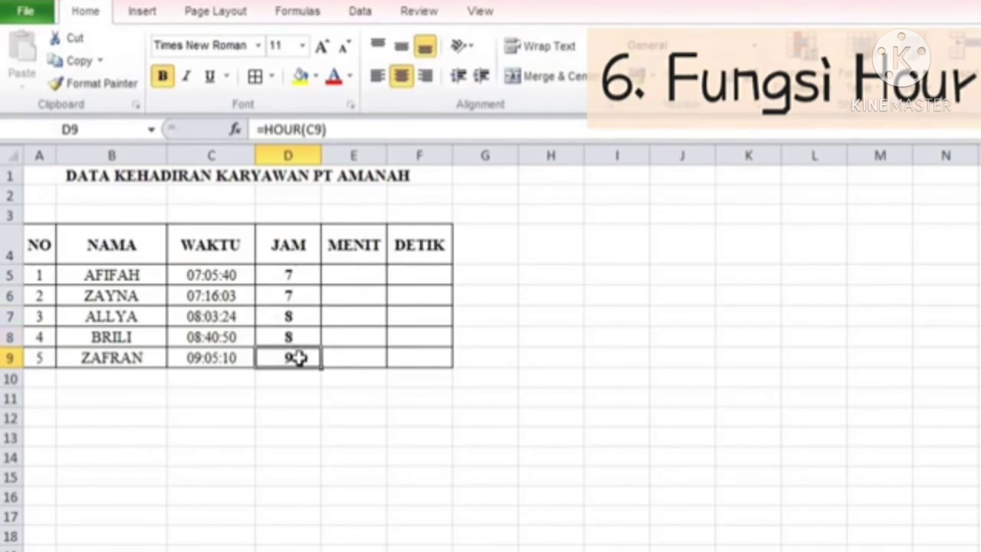
# - Insert the MINUTE function from the Date & Time category in E5, the first MENIT cell, with C5 as its serial number
pyautogui.click(359, 275)
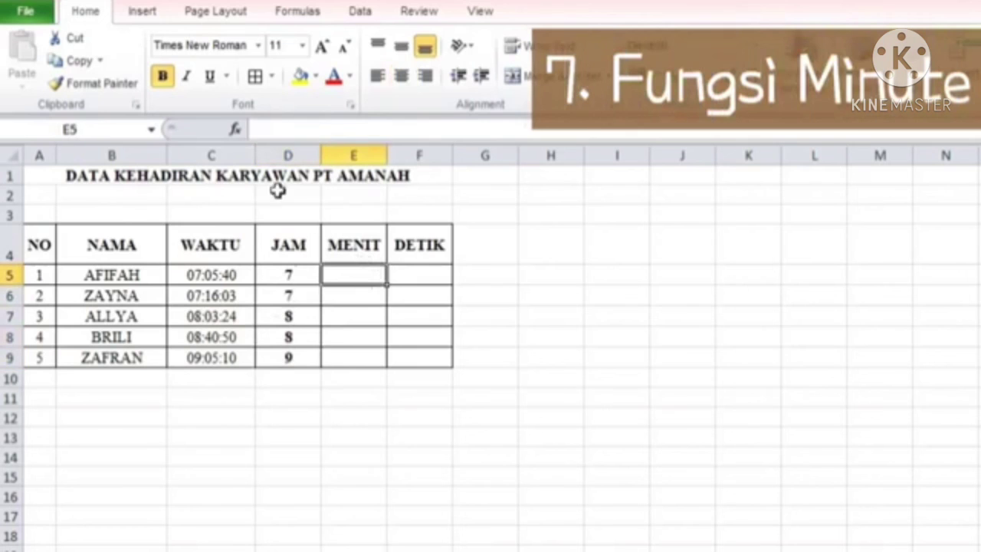
pyautogui.click(234, 130)
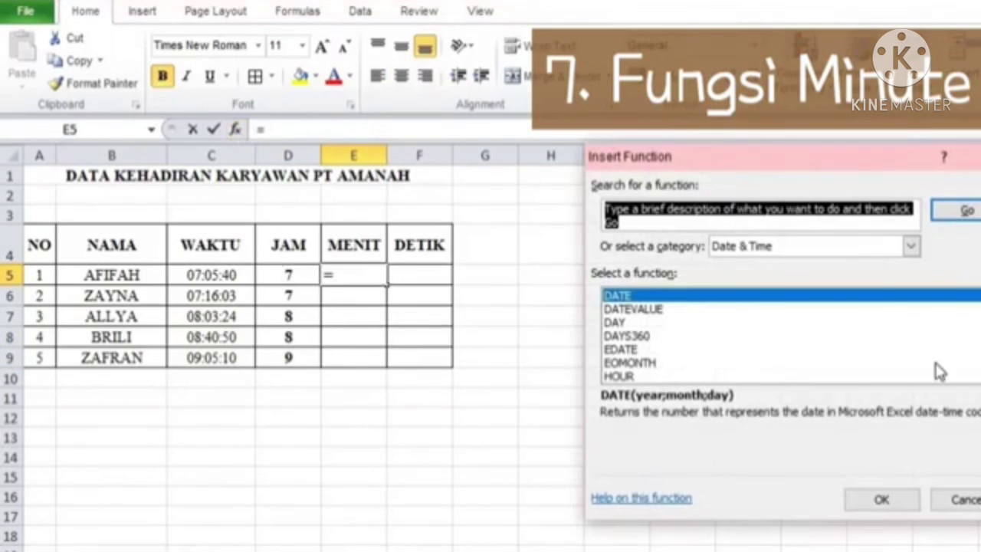
pyautogui.scroll(-2, 771, 345)
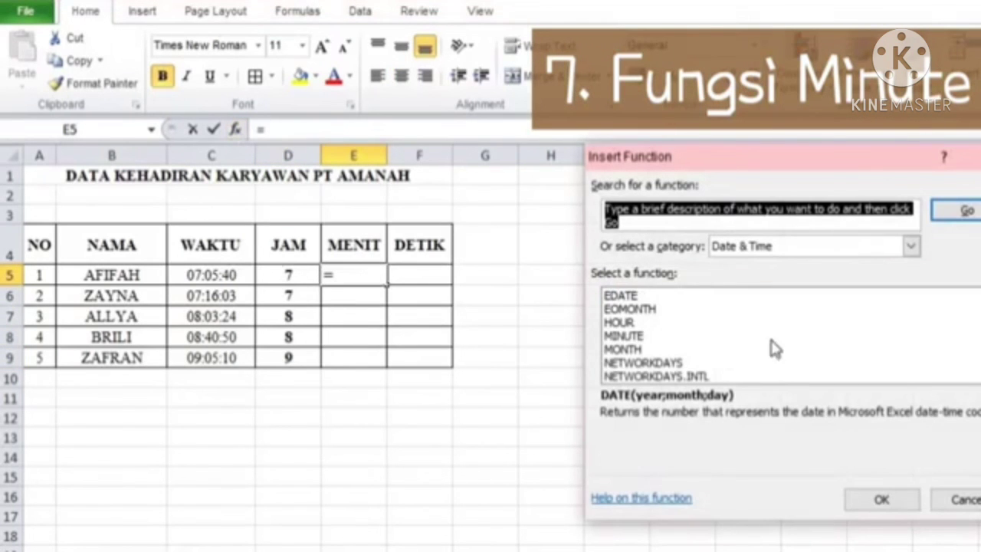
pyautogui.click(640, 337)
pyautogui.click(883, 499)
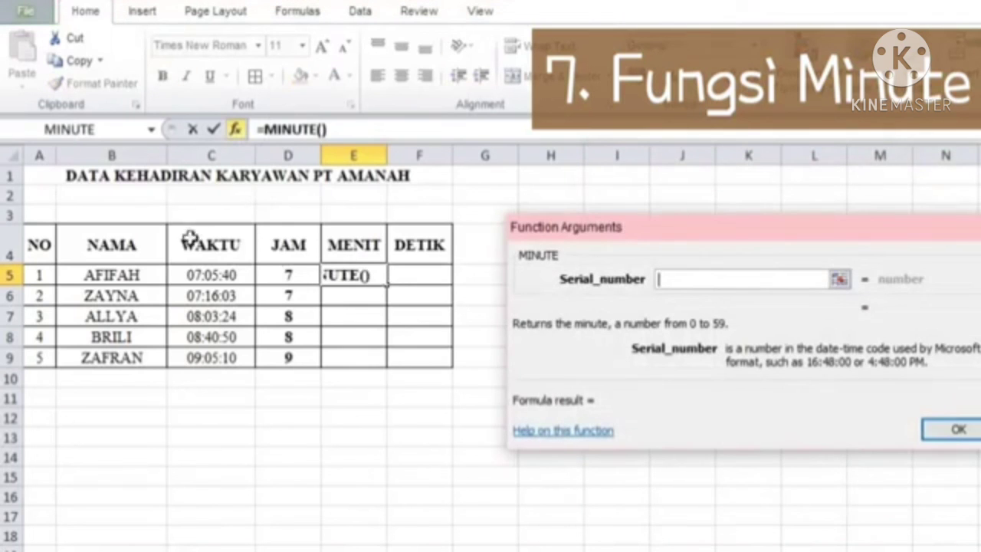
pyautogui.click(198, 271)
pyautogui.press('Return')
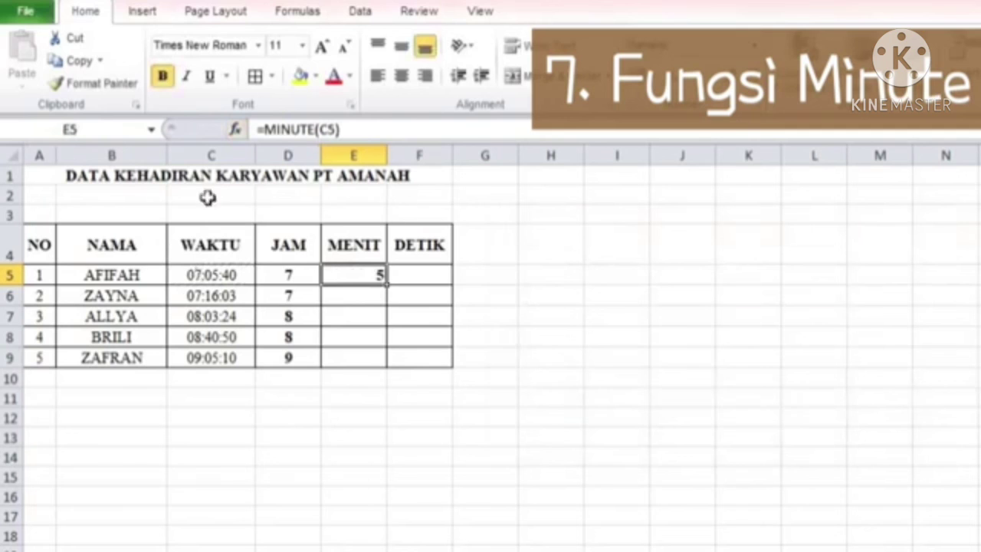
# - Fill the MINUTE formula down the MENIT column to E9 and centre the cells E5:F9 horizontally
pyautogui.doubleClick(387, 284)
pyautogui.moveTo(363, 279); pyautogui.dragTo(427, 361)
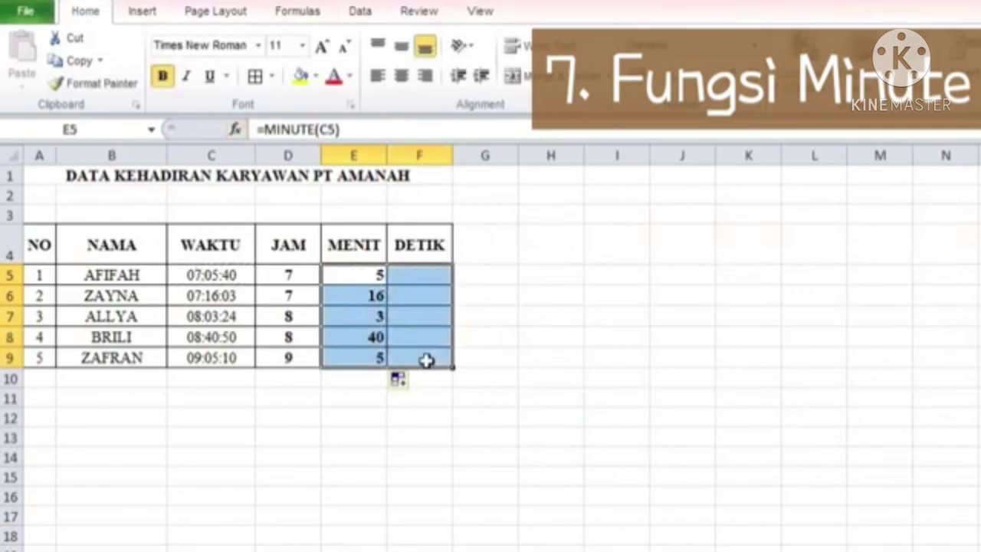
pyautogui.click(404, 76)
pyautogui.click(430, 290)
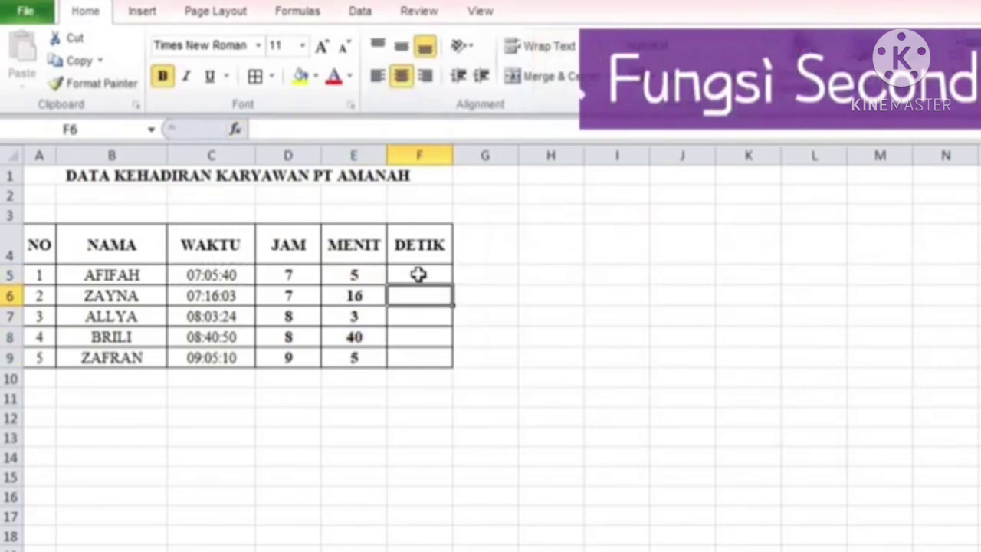
# - Insert the SECOND function in F5, the first DETIK cell, with C5 as its serial number, and fill it down to F9
pyautogui.click(417, 274)
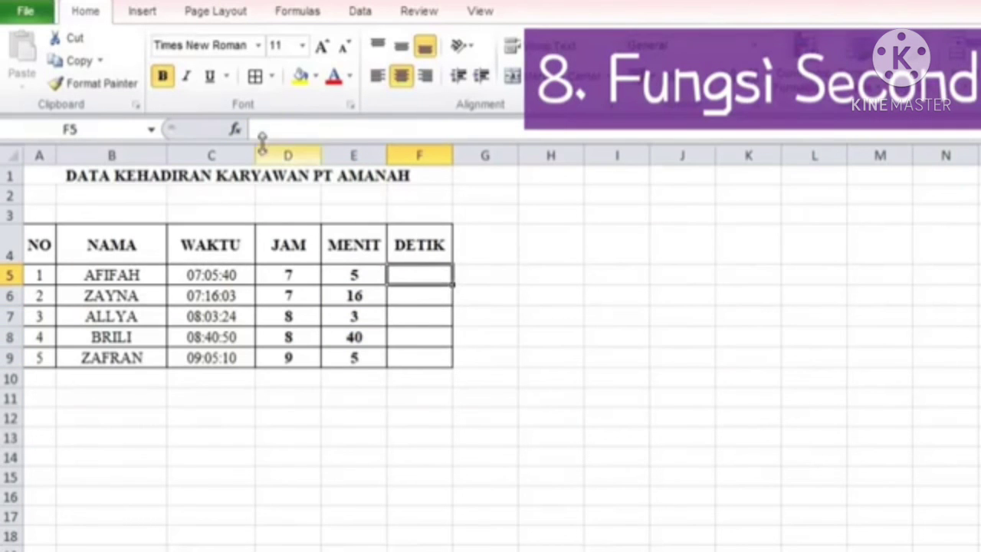
pyautogui.click(236, 129)
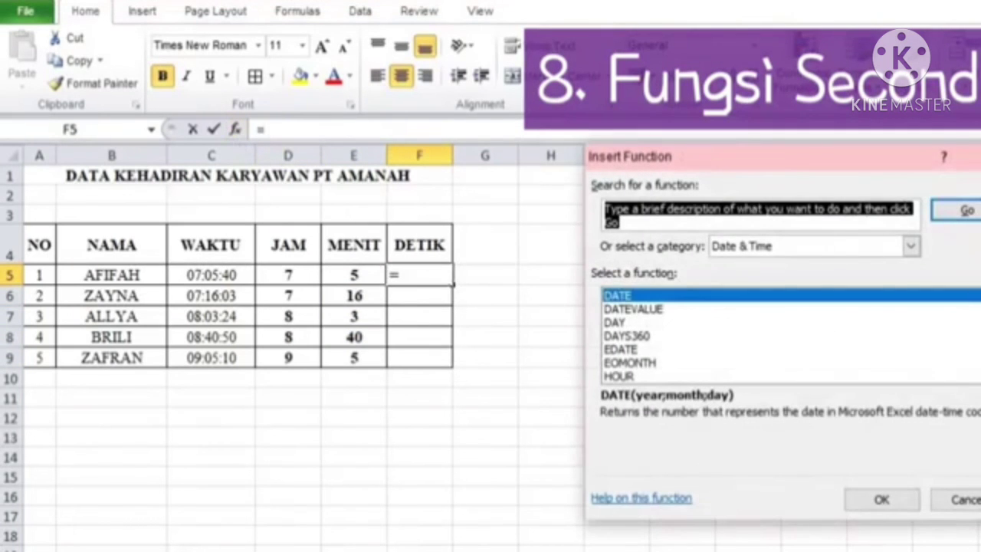
pyautogui.scroll(-2, 790, 335)
pyautogui.scroll(-1, 675, 338)
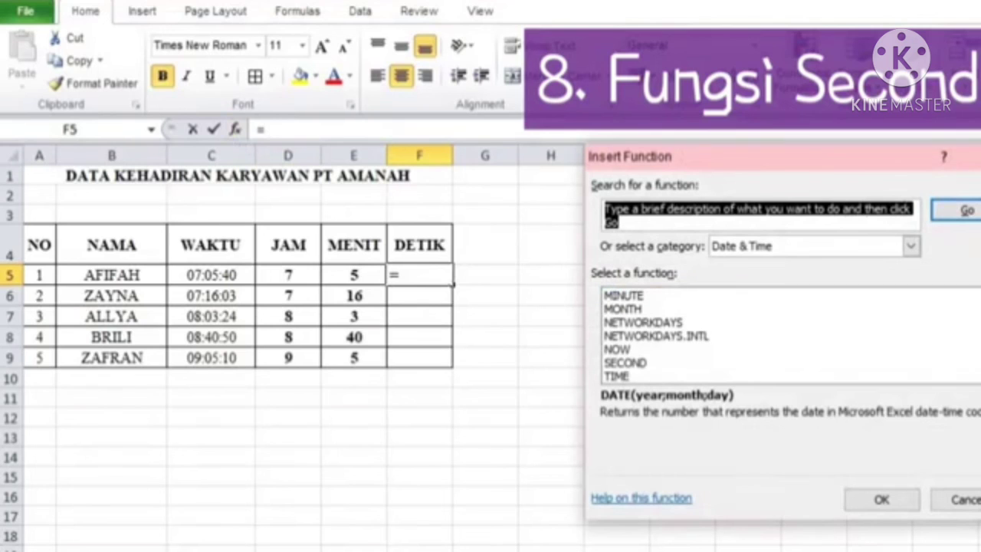
pyautogui.click(625, 363)
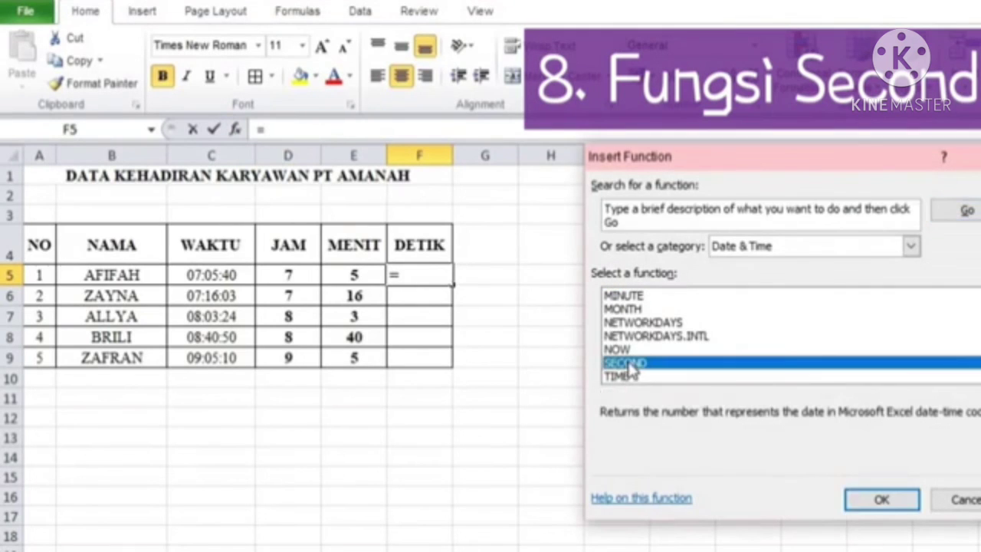
pyautogui.click(883, 499)
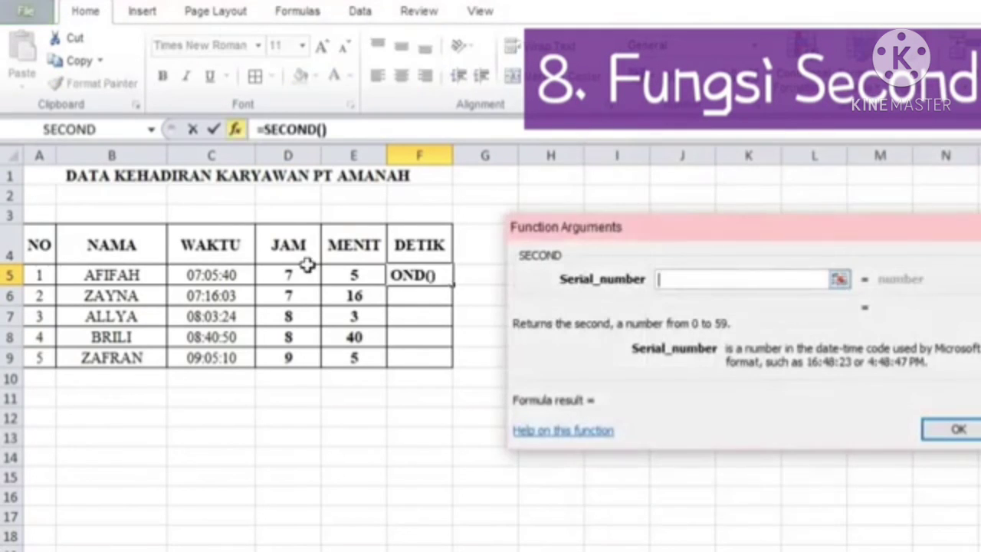
pyautogui.click(222, 272)
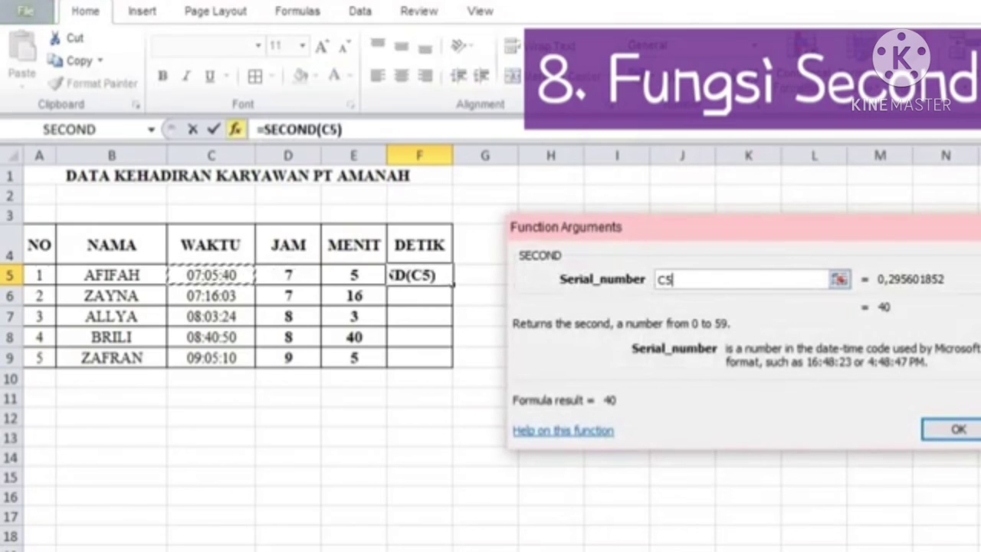
pyautogui.click(957, 430)
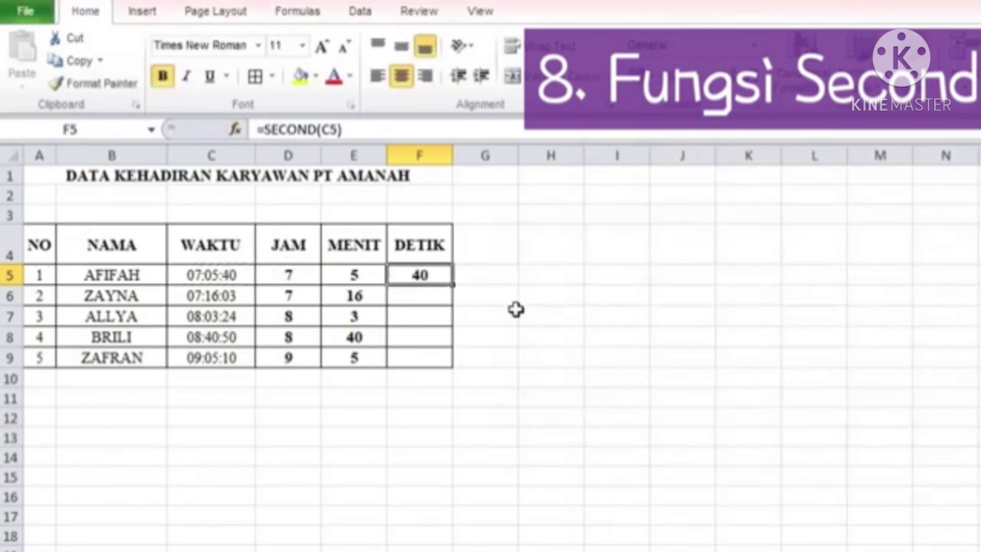
pyautogui.doubleClick(453, 285)
pyautogui.click(547, 315)
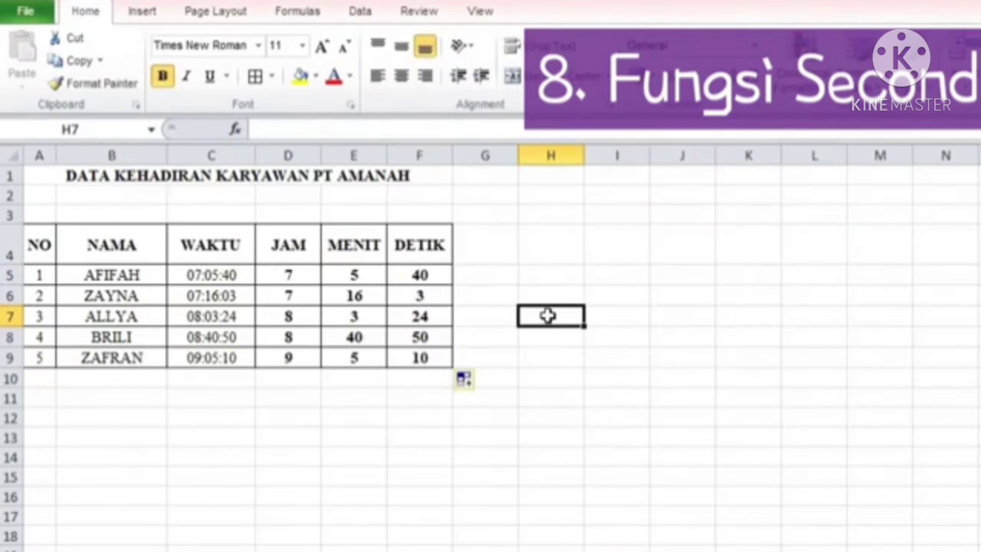